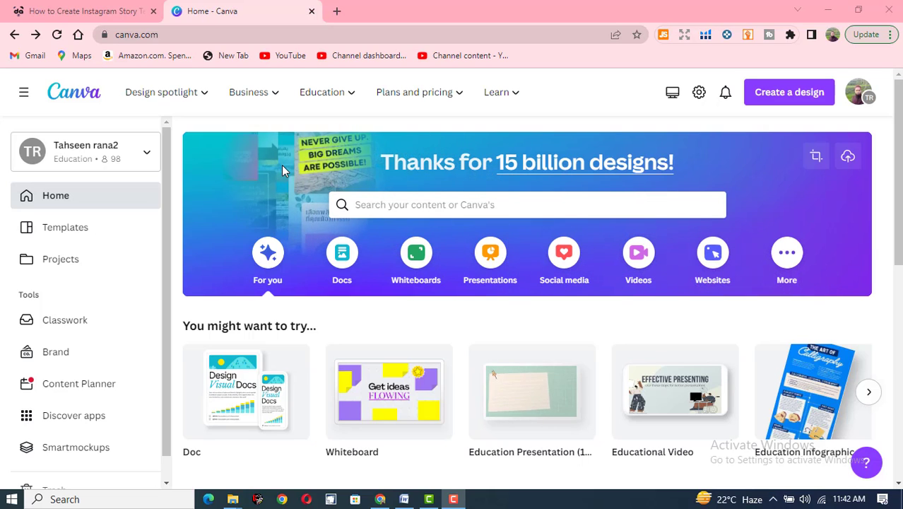
- Open the Templates page and look over its recommended, subject, Valentine's Day and trending template sections
click(72, 229)
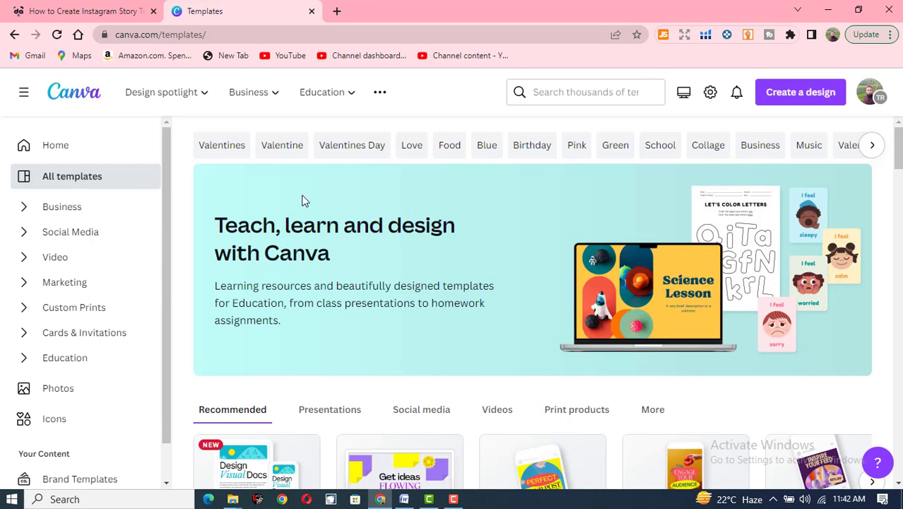
scroll(302, 201, down, 3)
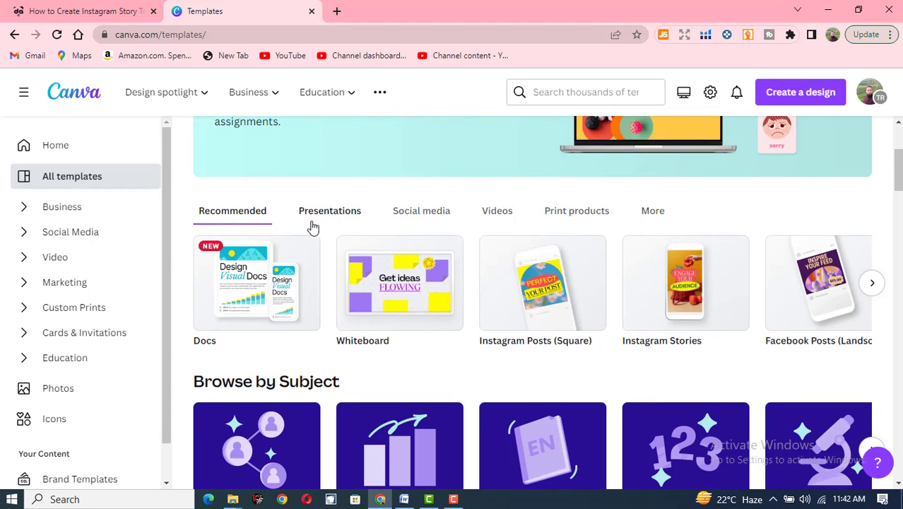
scroll(300, 260, up, 1)
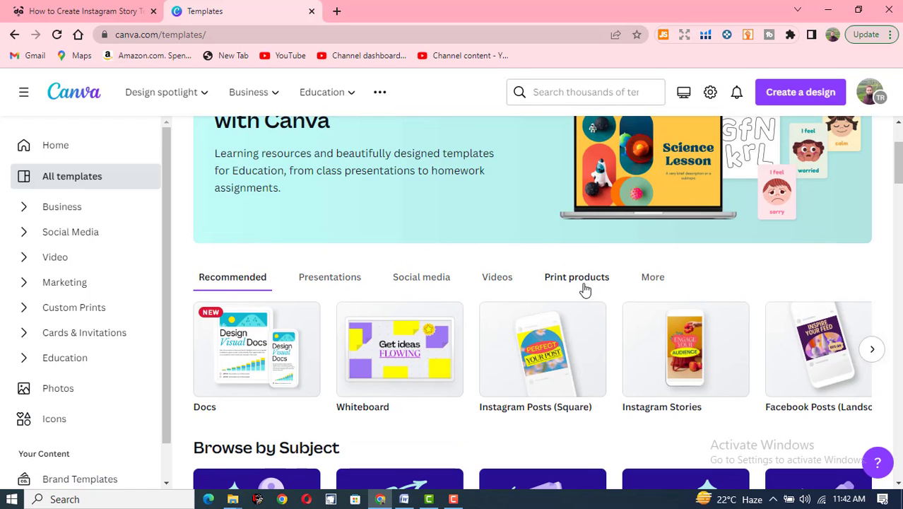
scroll(236, 328, down, 3)
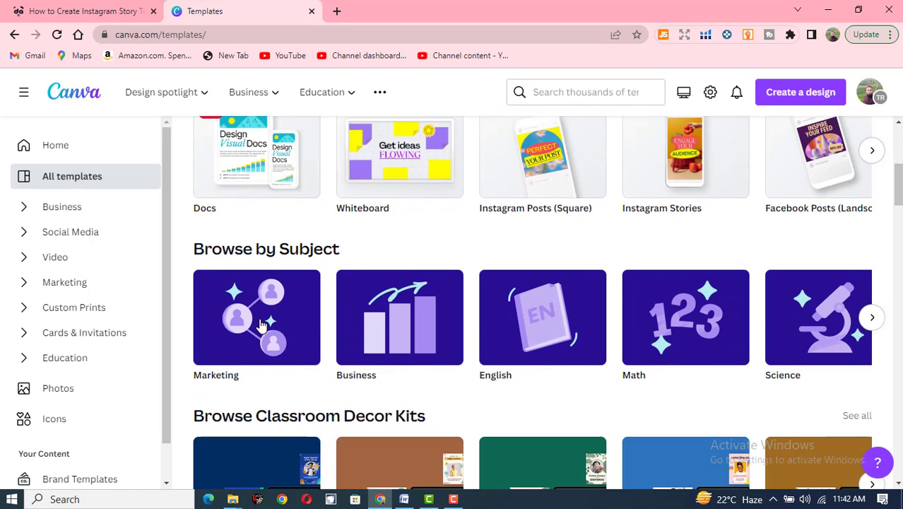
scroll(261, 323, down, 9)
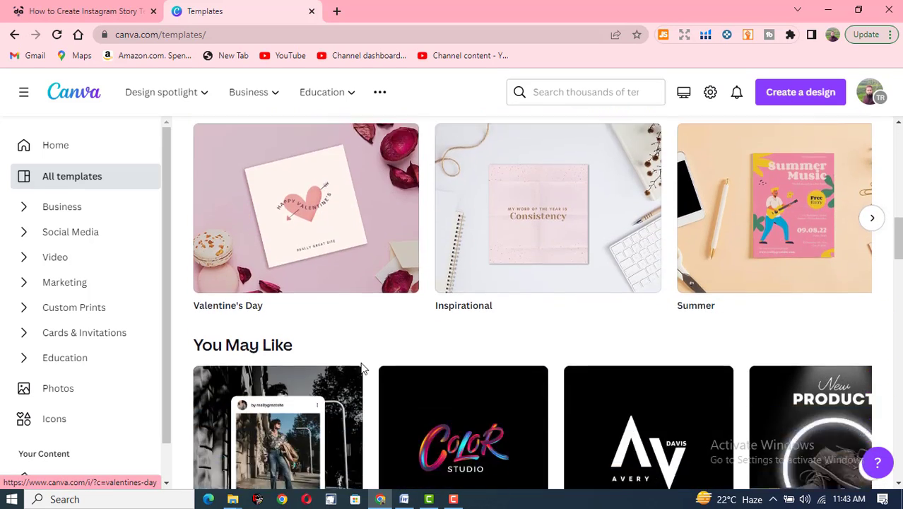
scroll(360, 368, down, 9)
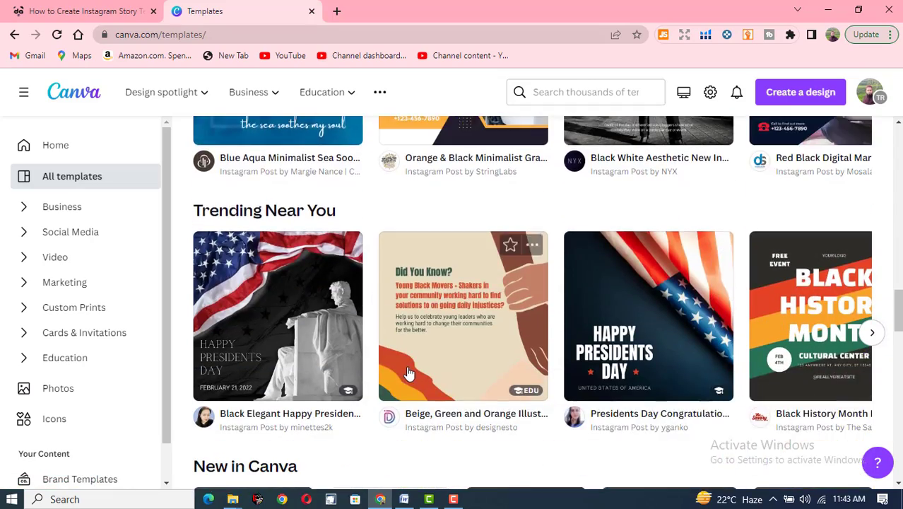
scroll(409, 373, down, 3)
scroll(409, 371, up, 3)
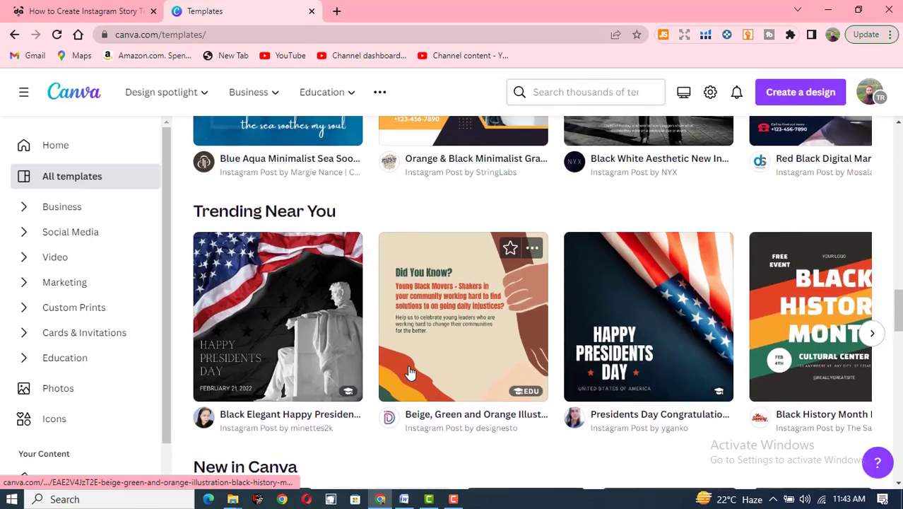
scroll(410, 373, up, 18)
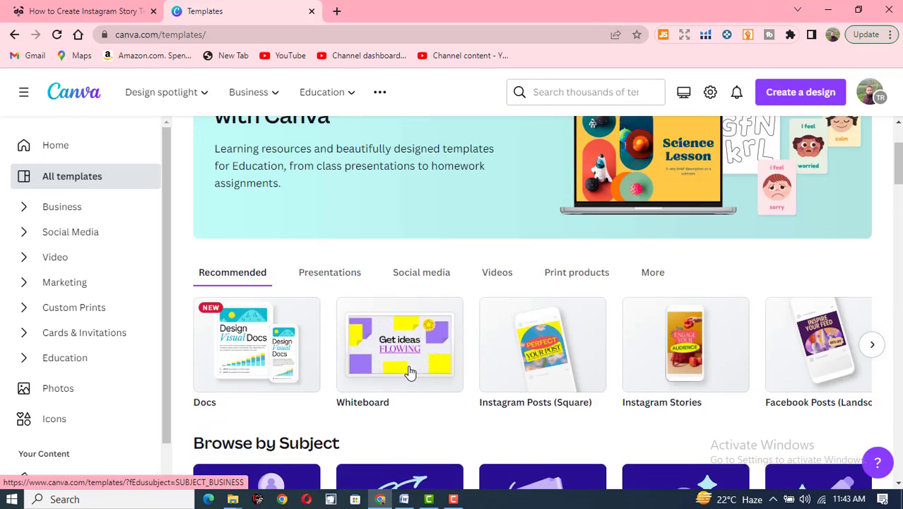
scroll(409, 371, up, 2)
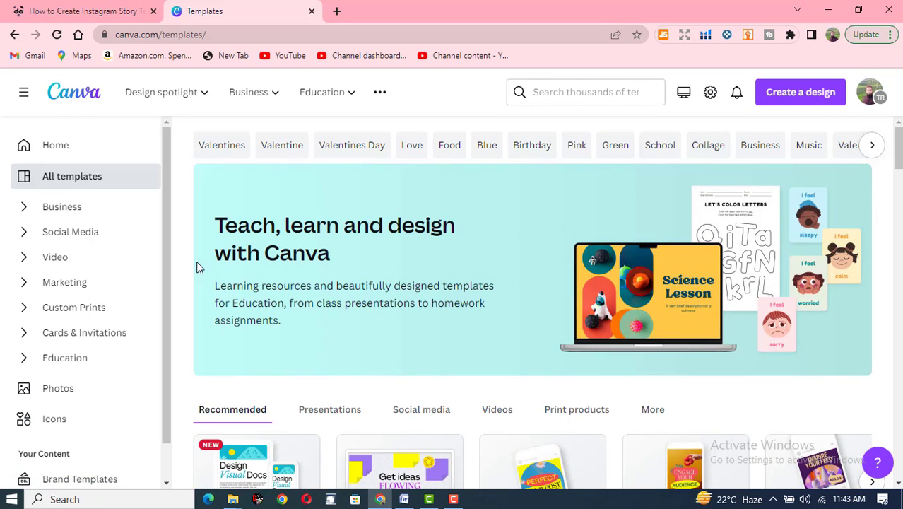
- Expand the Social Media template category, review its formats, and open the Instagram Post templates
click(26, 233)
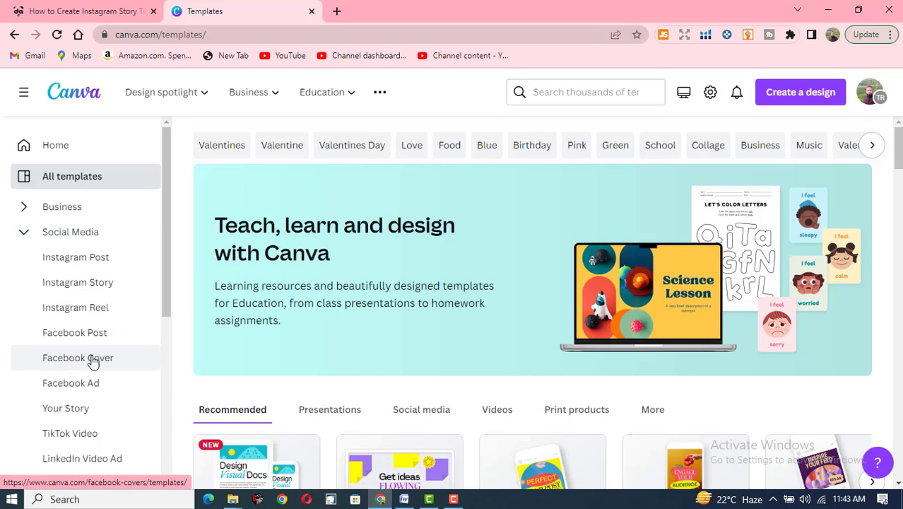
scroll(99, 390, down, 1)
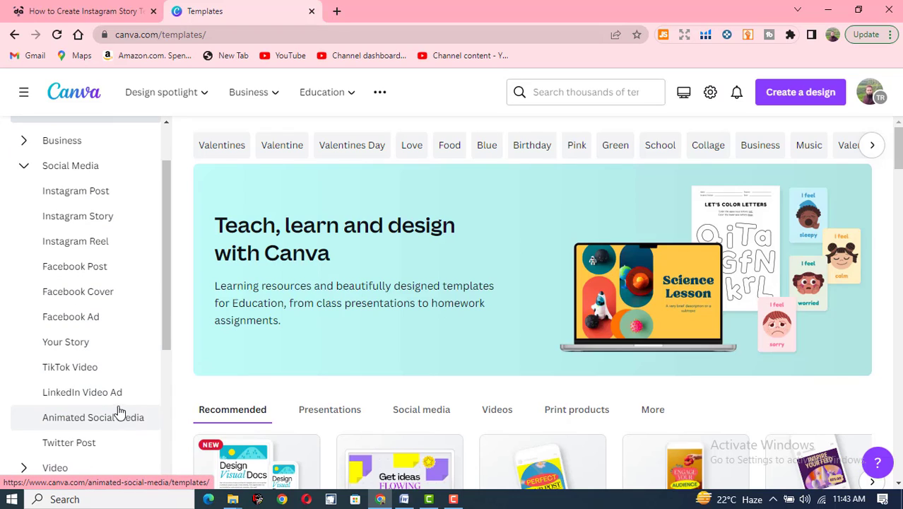
scroll(101, 422, down, 1)
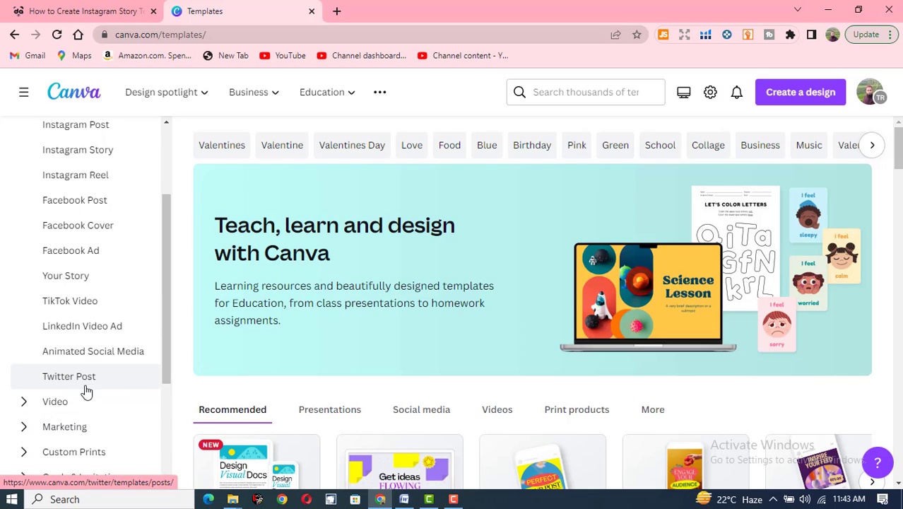
scroll(95, 408, down, 2)
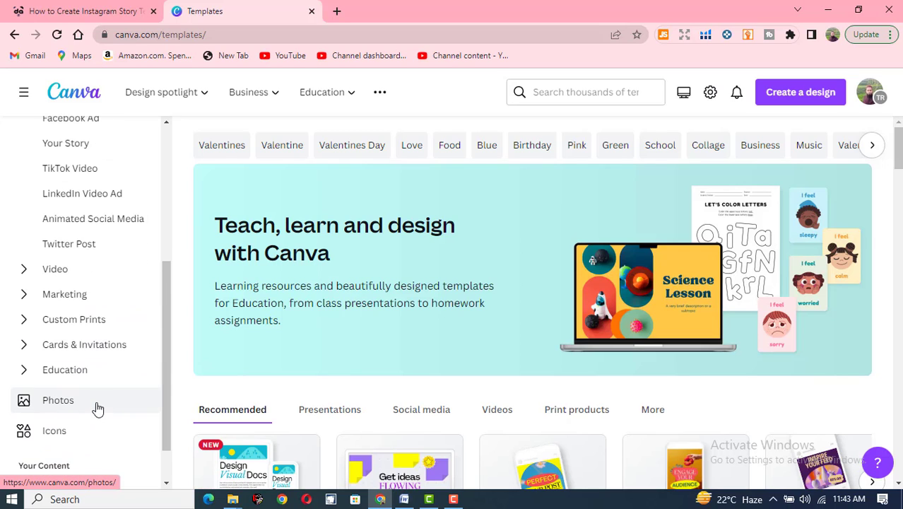
scroll(100, 378, up, 4)
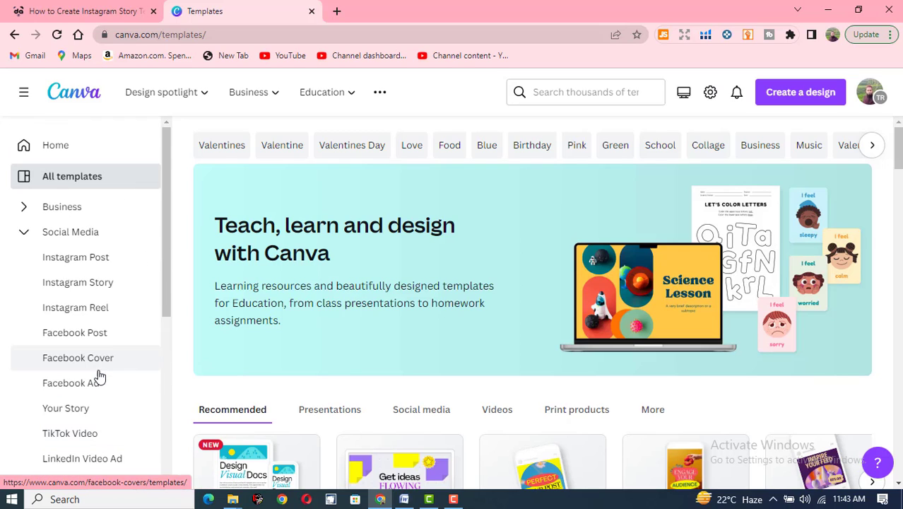
click(84, 262)
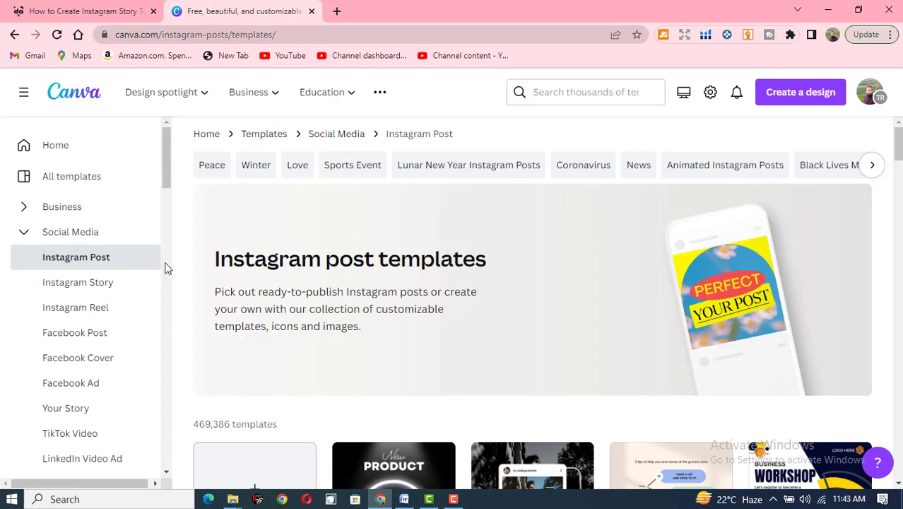
- Examine the Instagram Post template gallery, comparing the announcement, business, quote and product designs
scroll(484, 331, down, 5)
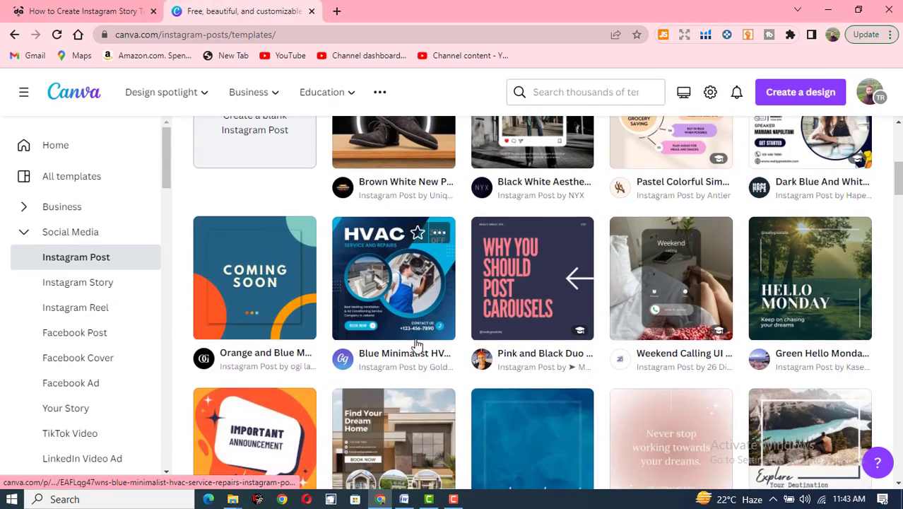
scroll(326, 324, up, 2)
scroll(465, 320, down, 8)
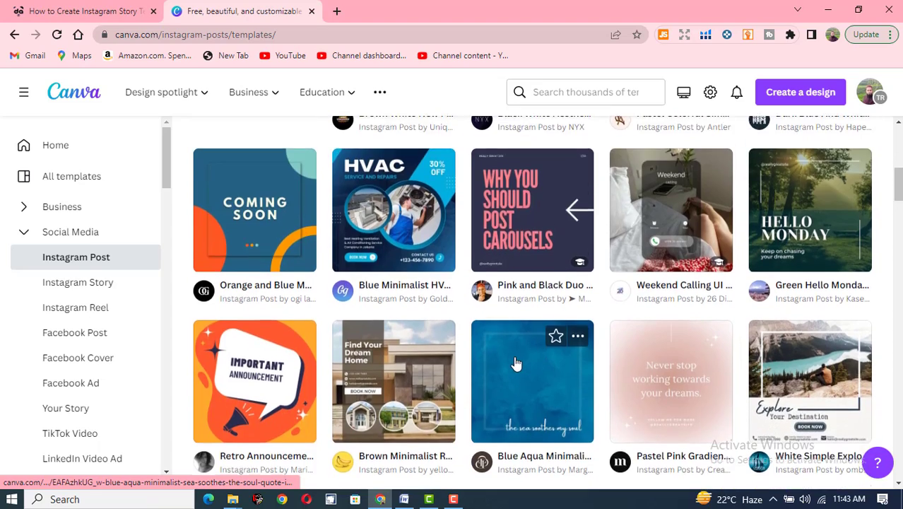
scroll(438, 363, down, 1)
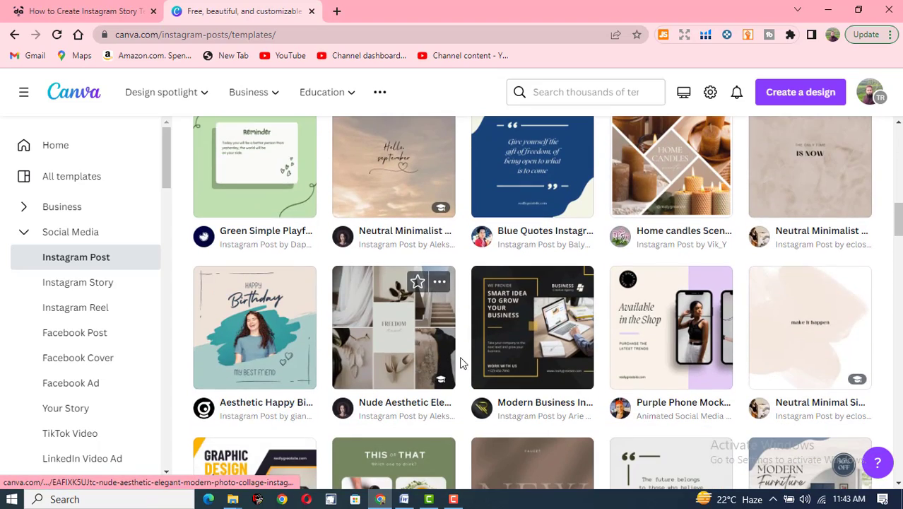
scroll(463, 359, up, 3)
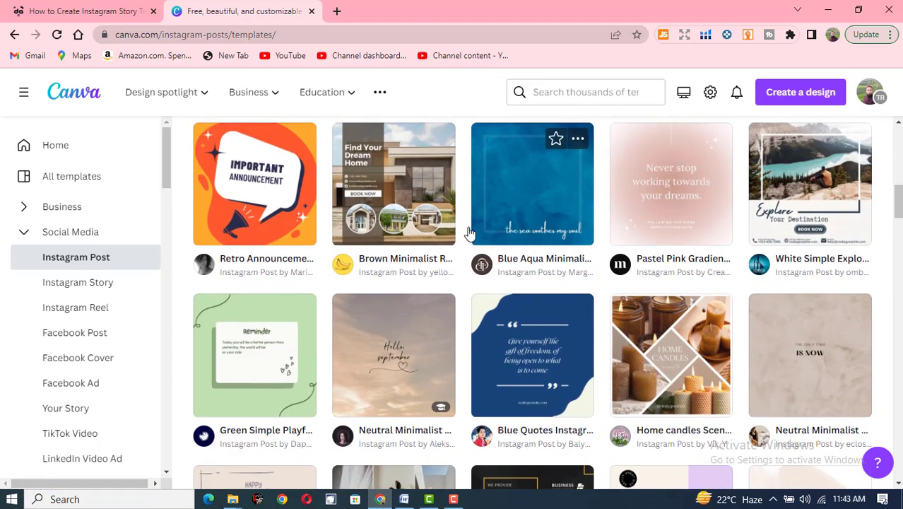
scroll(469, 234, up, 2)
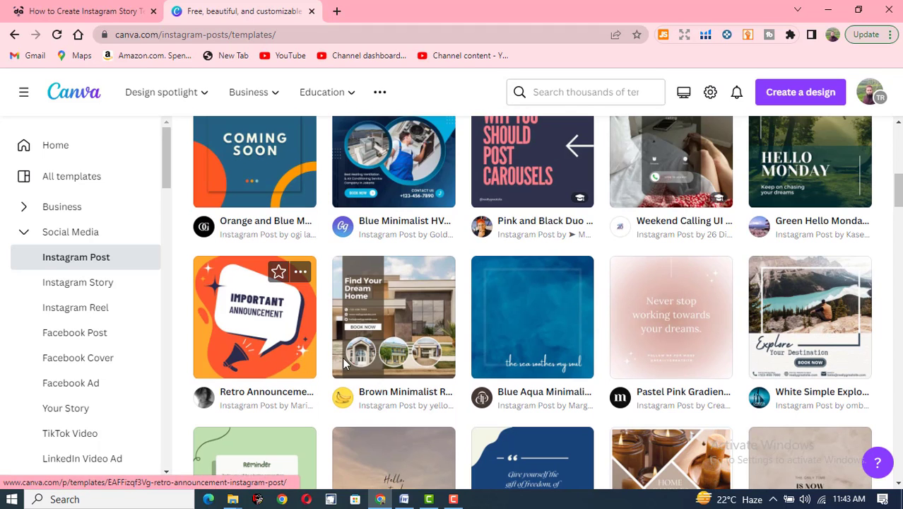
scroll(408, 360, down, 3)
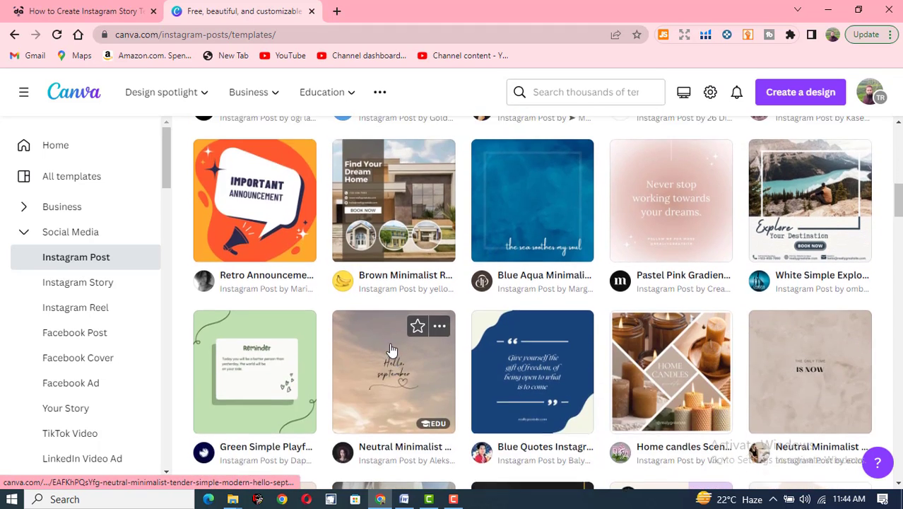
scroll(408, 359, up, 3)
scroll(559, 349, down, 1)
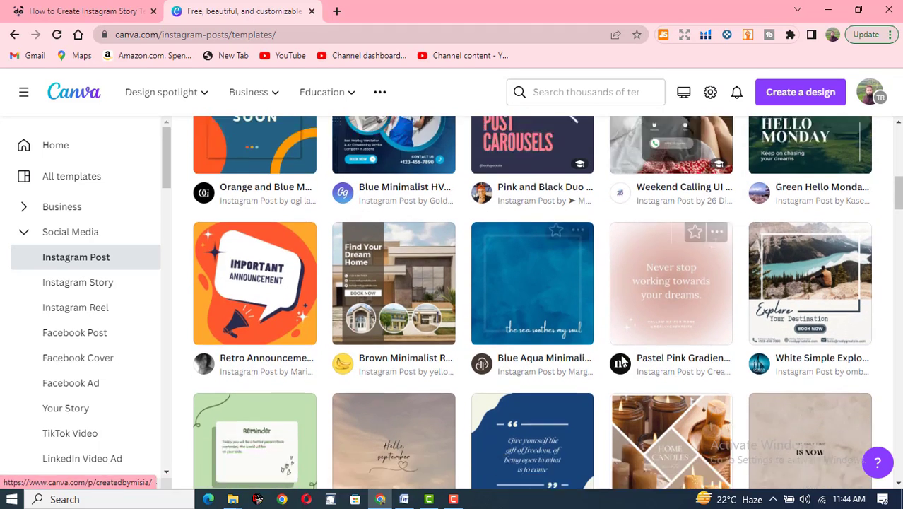
scroll(443, 263, up, 1)
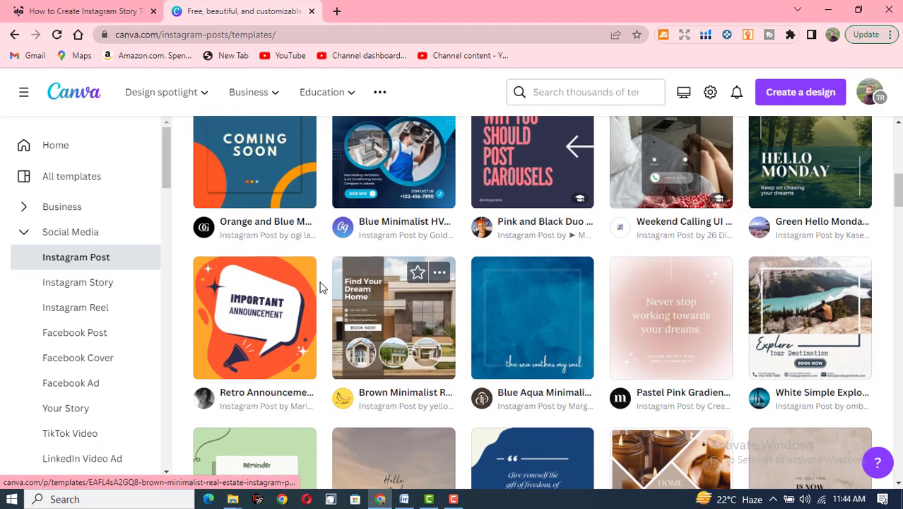
scroll(287, 318, up, 3)
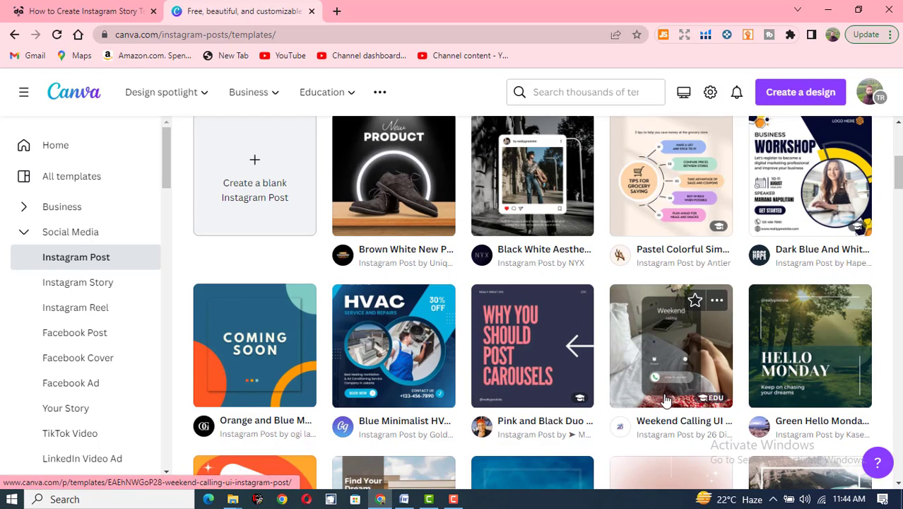
mouse_move(716, 400)
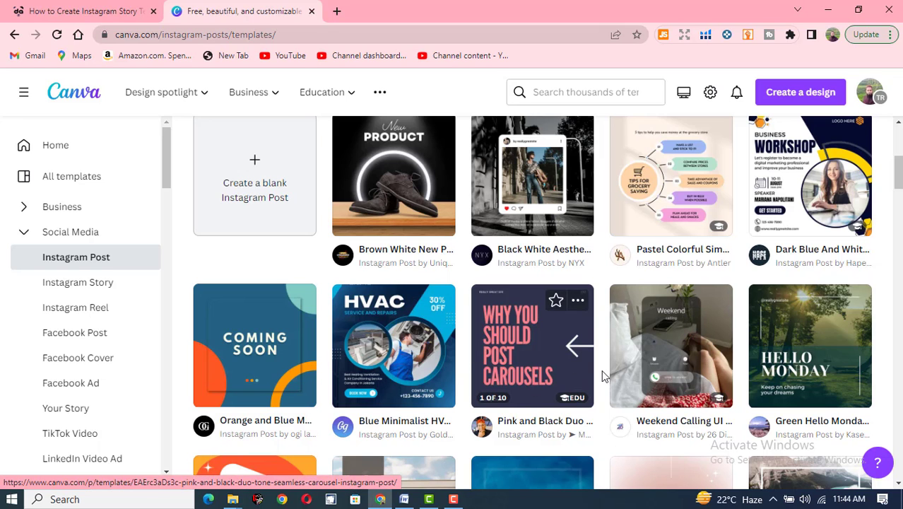
scroll(696, 409, down, 1)
scroll(572, 350, up, 1)
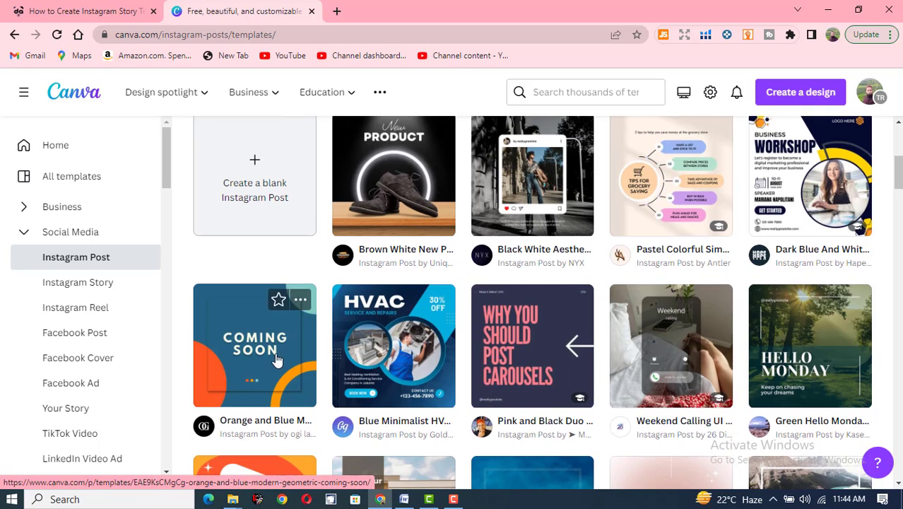
scroll(335, 346, down, 1)
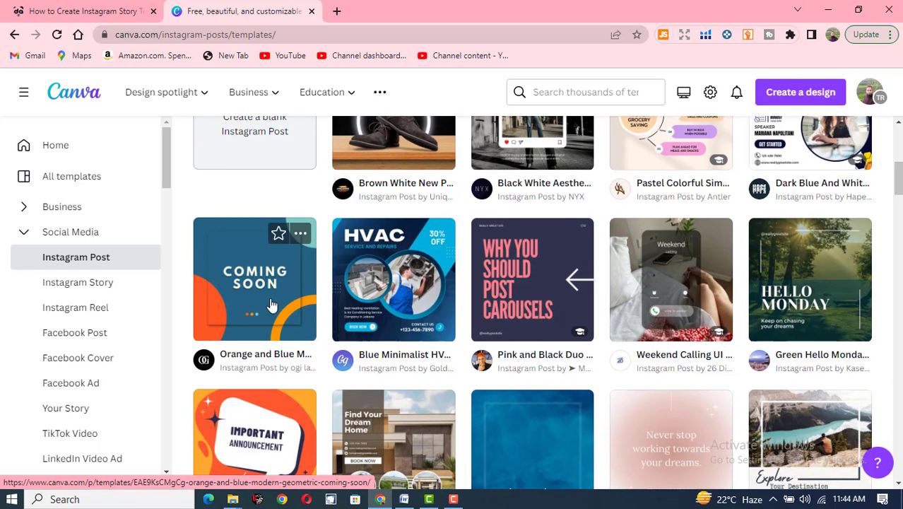
scroll(272, 307, down, 1)
scroll(290, 289, up, 1)
scroll(417, 308, down, 3)
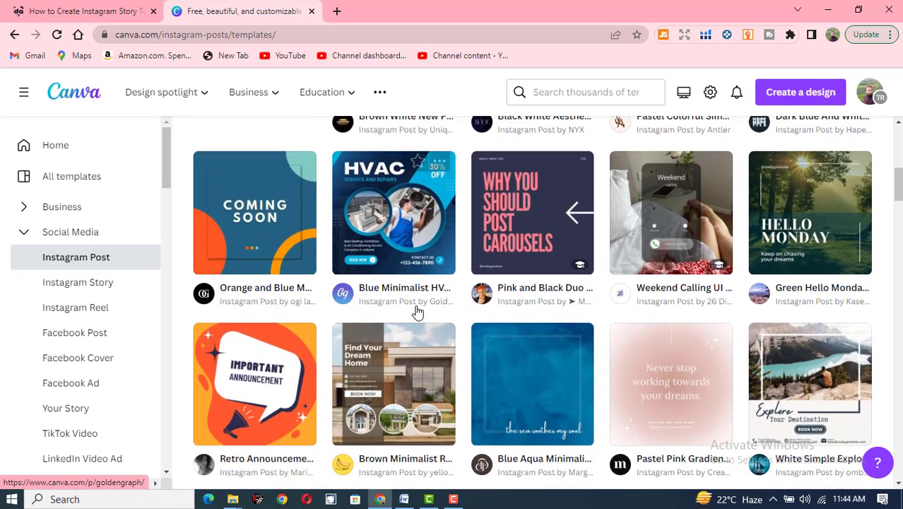
scroll(571, 347, down, 2)
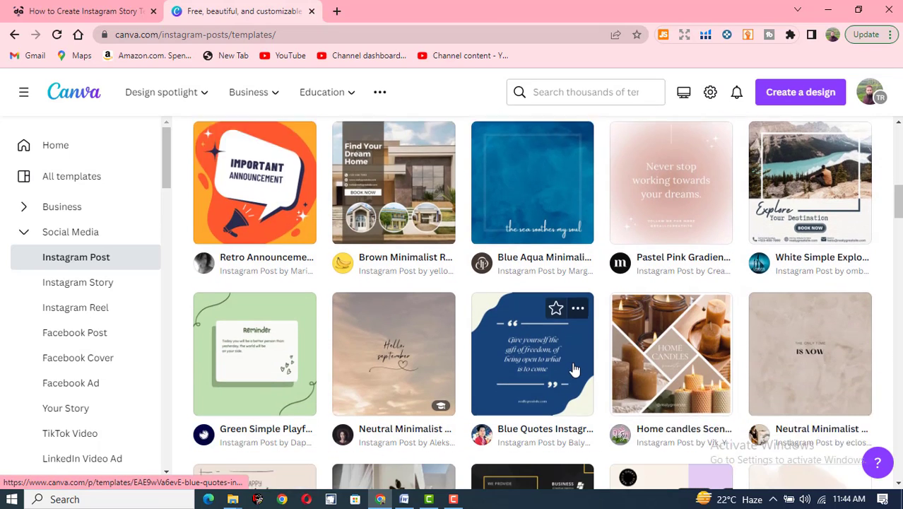
scroll(587, 352, up, 3)
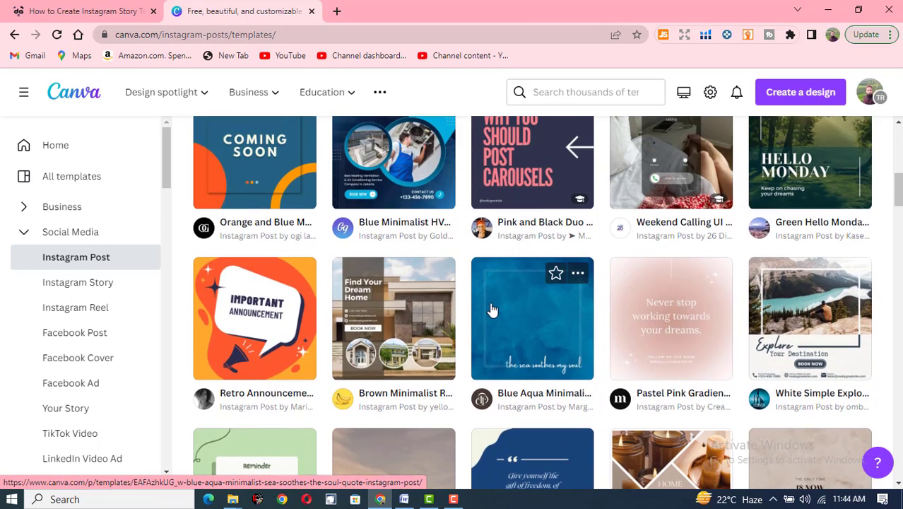
scroll(655, 331, up, 2)
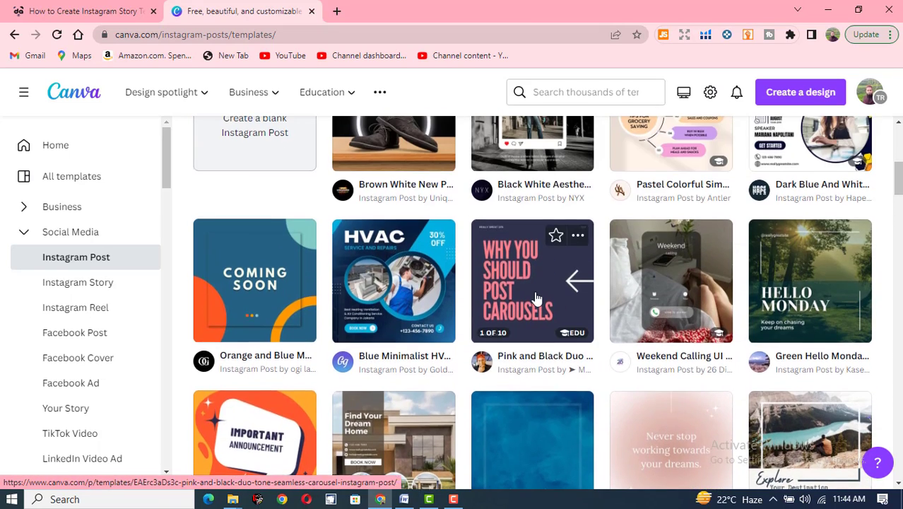
scroll(436, 377, up, 2)
scroll(489, 290, down, 2)
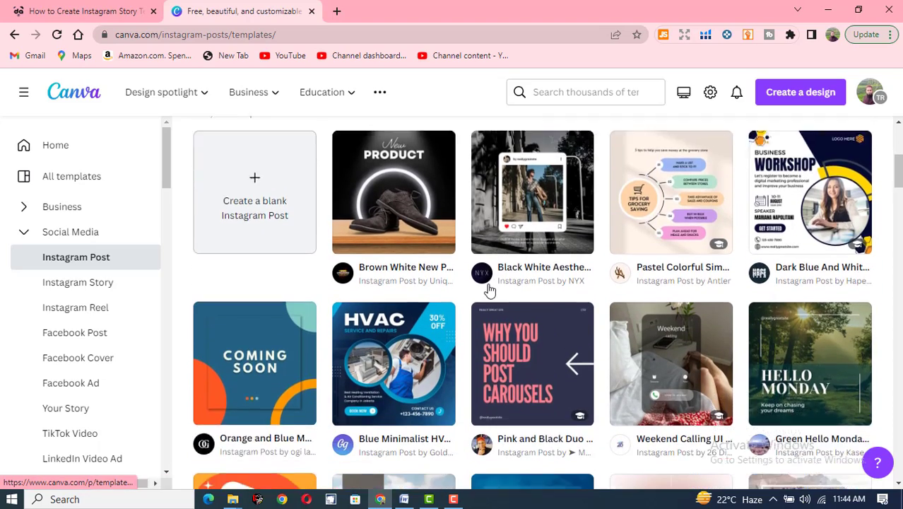
scroll(490, 291, up, 2)
scroll(464, 331, down, 8)
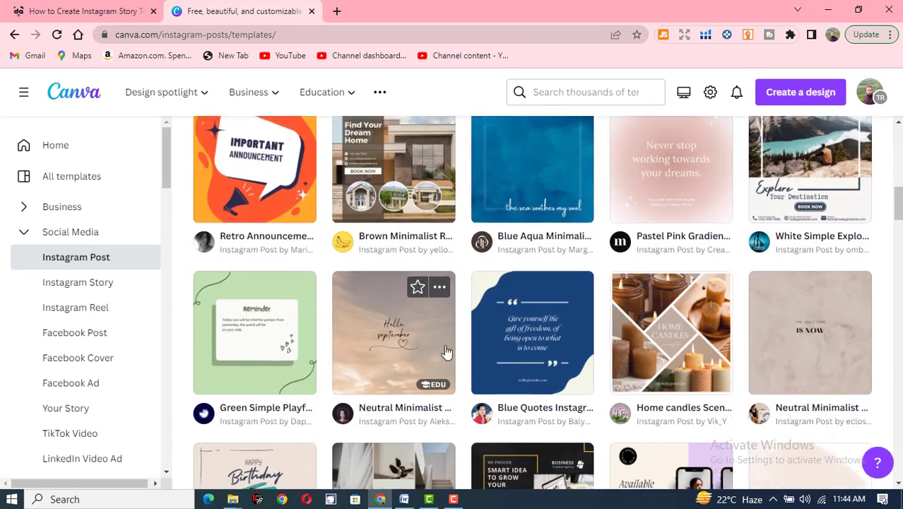
scroll(520, 358, down, 1)
scroll(528, 358, down, 3)
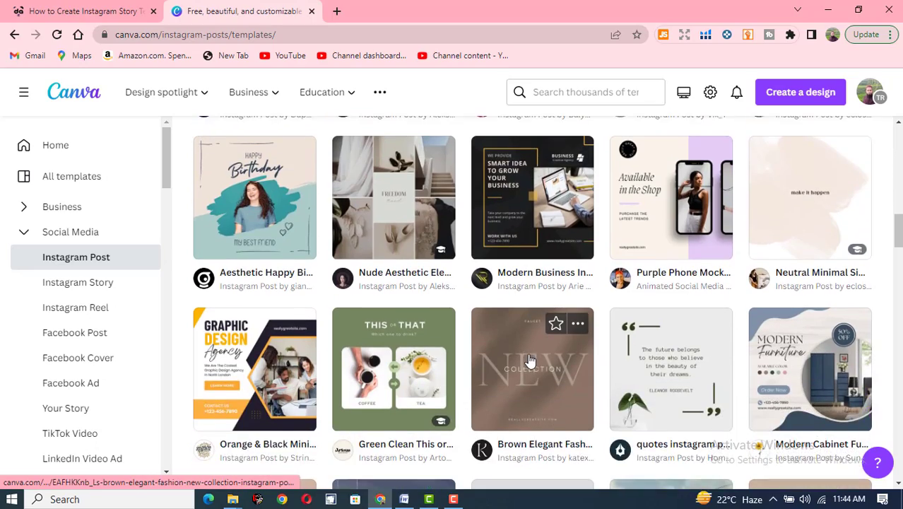
scroll(531, 361, down, 9)
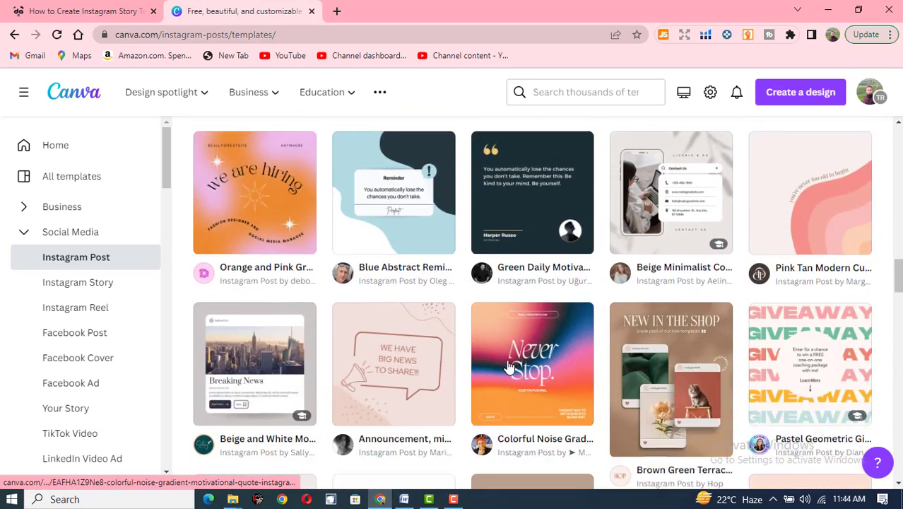
- Find the Blue Minimalist HVAC Service & Repairs template in the Instagram Post gallery and open it for customizing
scroll(509, 367, down, 5)
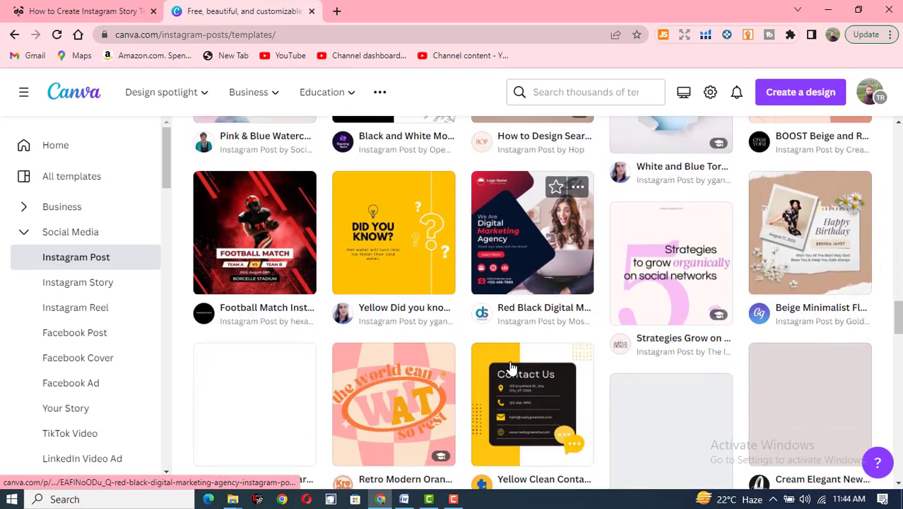
scroll(498, 369, up, 19)
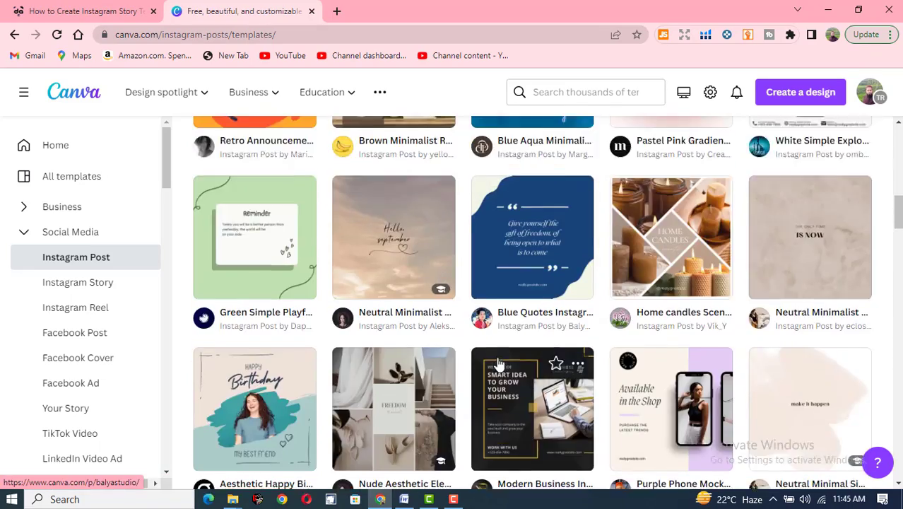
scroll(501, 365, up, 2)
scroll(449, 317, down, 3)
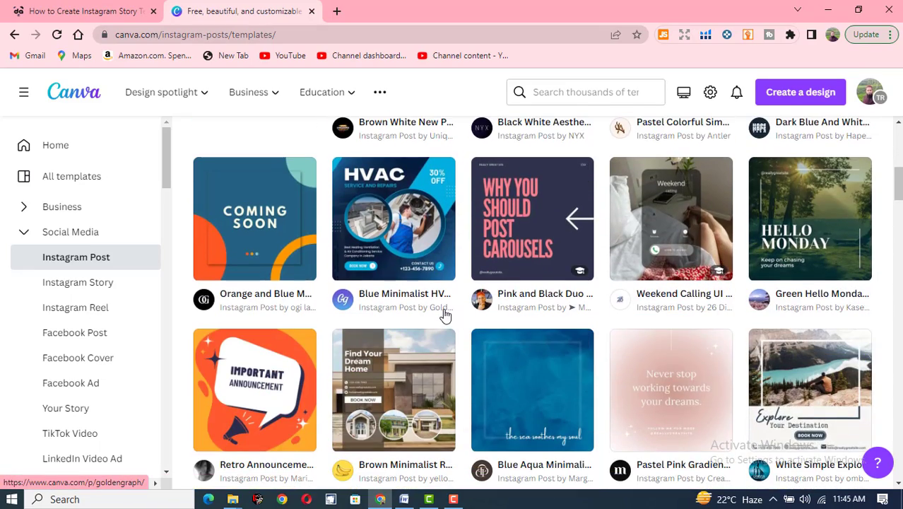
mouse_move(425, 247)
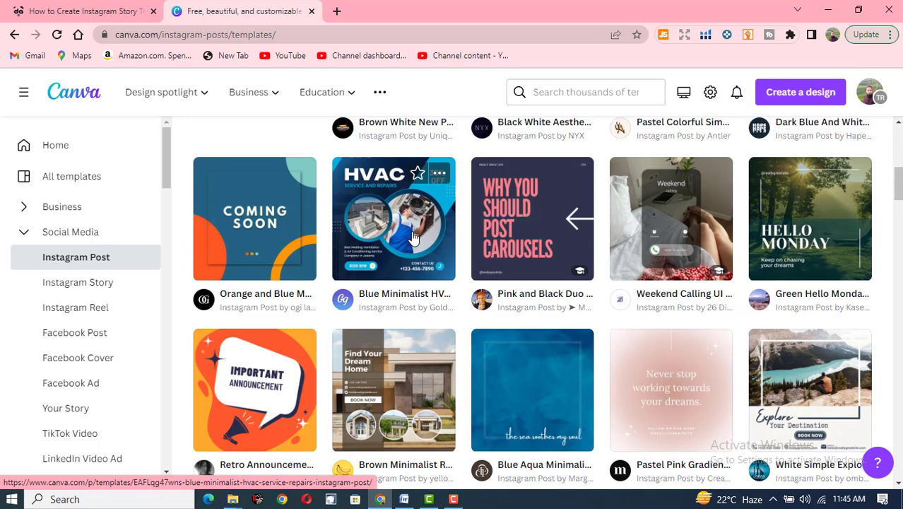
click(414, 237)
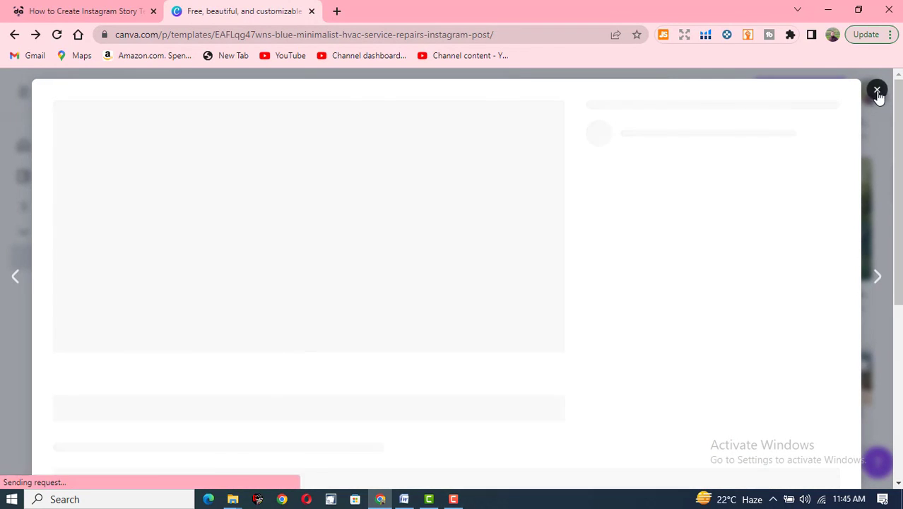
click(877, 90)
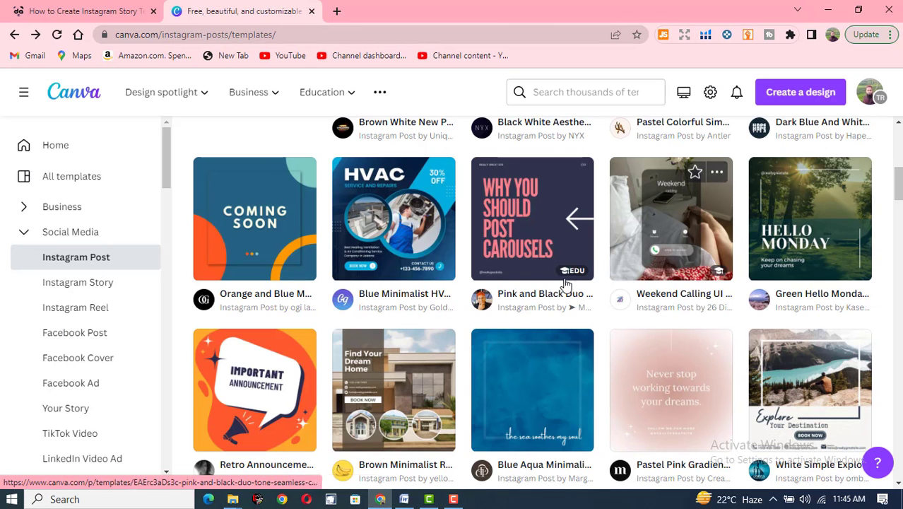
click(410, 247)
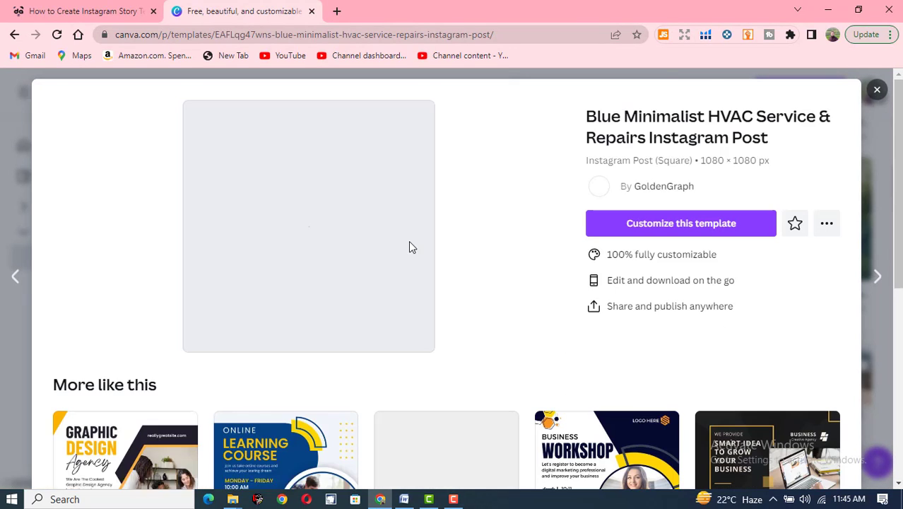
click(654, 224)
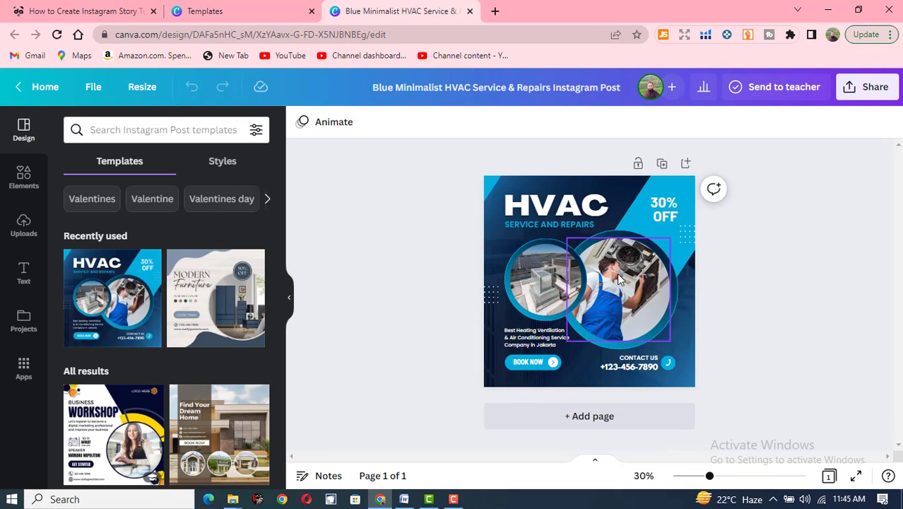
- Shift the technician photo and the rooftop unit photo slightly away from the centres of their circular frames
mouse_move(639, 272)
mouse_down()
mouse_move(708, 274)
mouse_move(645, 268)
mouse_up()
mouse_move(549, 280)
mouse_down()
mouse_move(525, 268)
mouse_move(536, 273)
mouse_up()
click(625, 247)
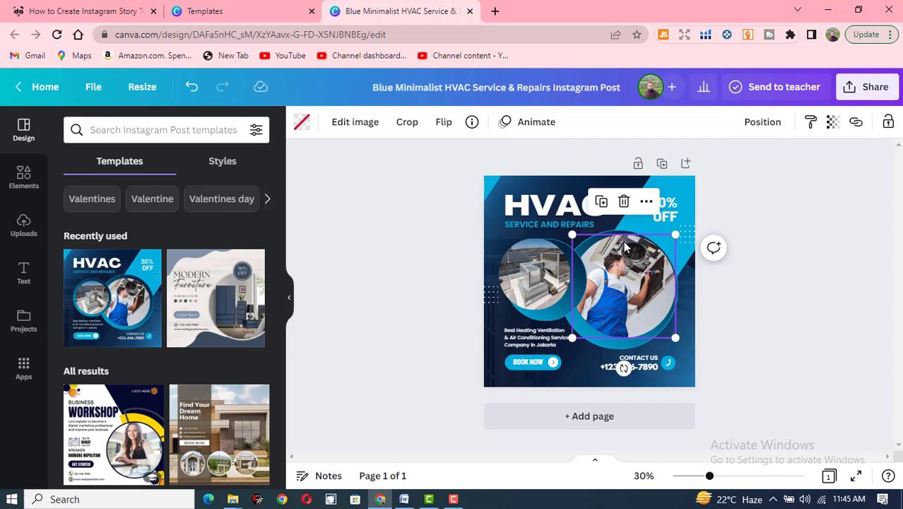
- Replace the HVAC headline with "PLC TRAINING"
click(578, 219)
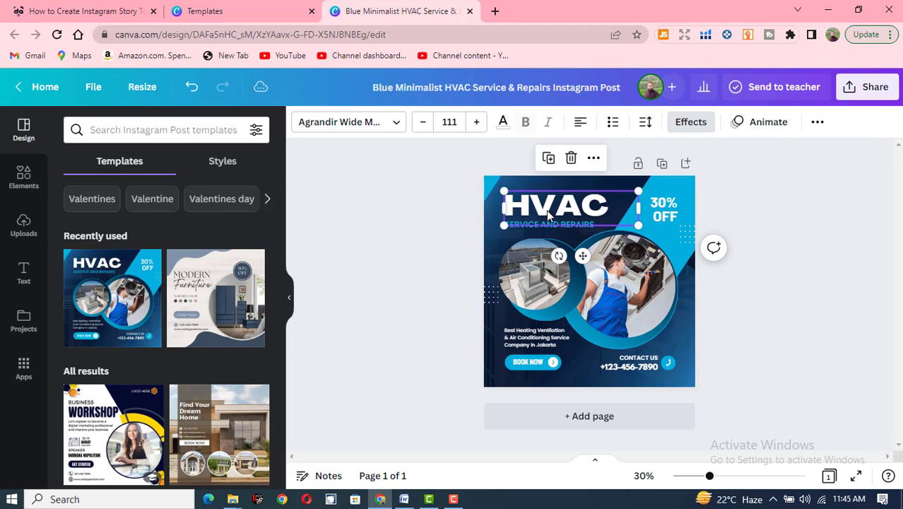
click(582, 220)
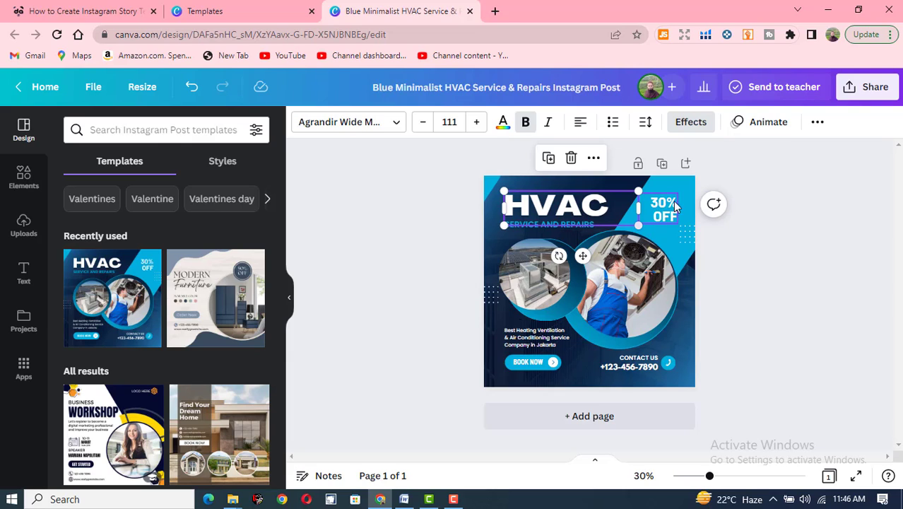
double_click(614, 214)
text(PLC)
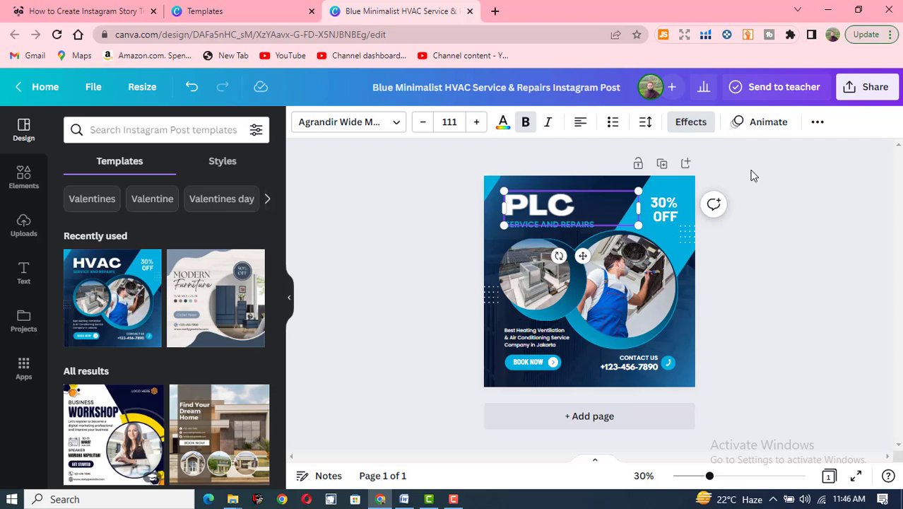
text( TRA)
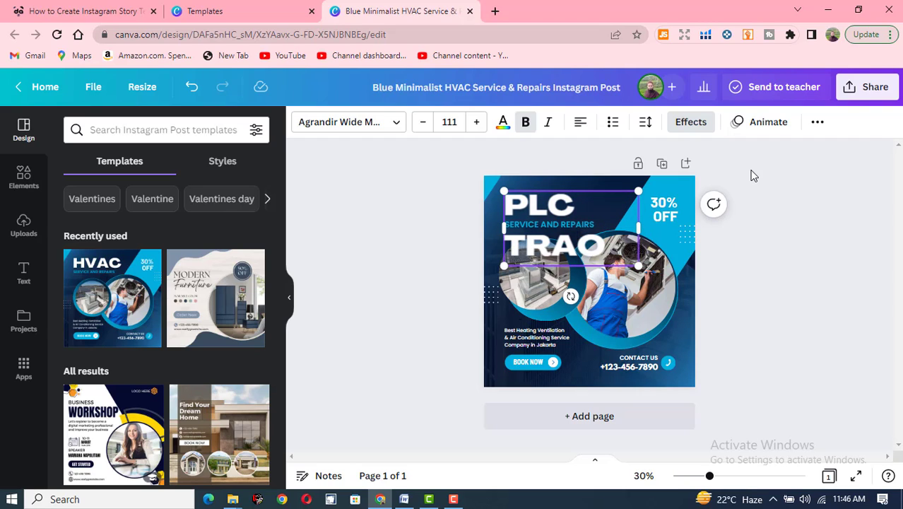
text(INING)
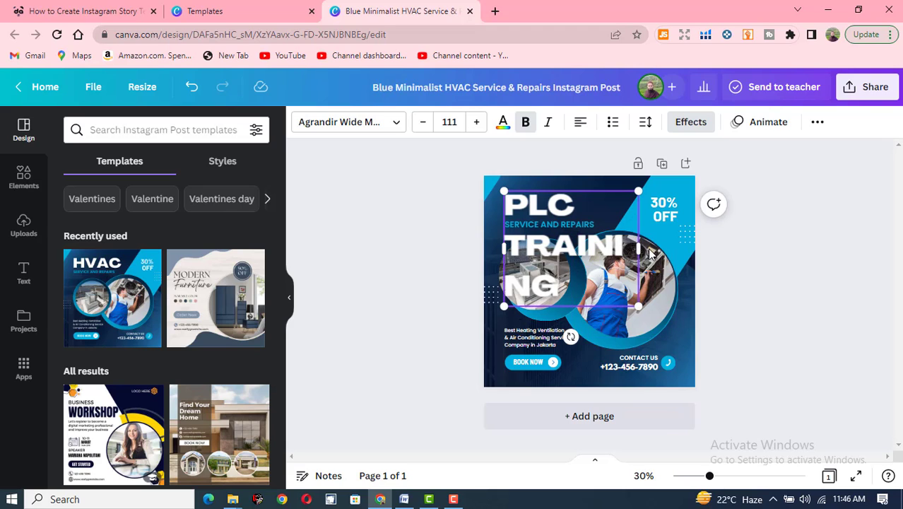
- Widen the headline text box so TRAINING fits on one line, and set its line spacing to 1.03
drag(641, 247, 670, 230)
drag(690, 233, 697, 233)
drag(503, 227, 491, 228)
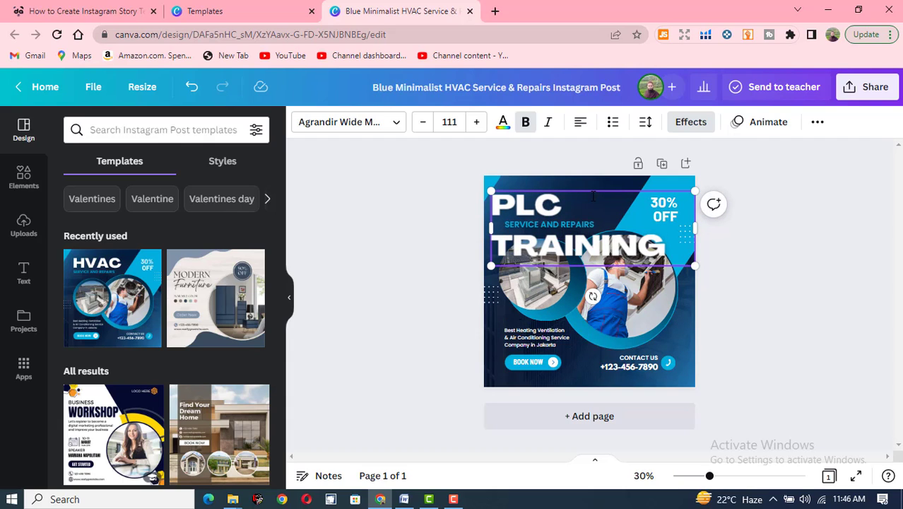
click(646, 121)
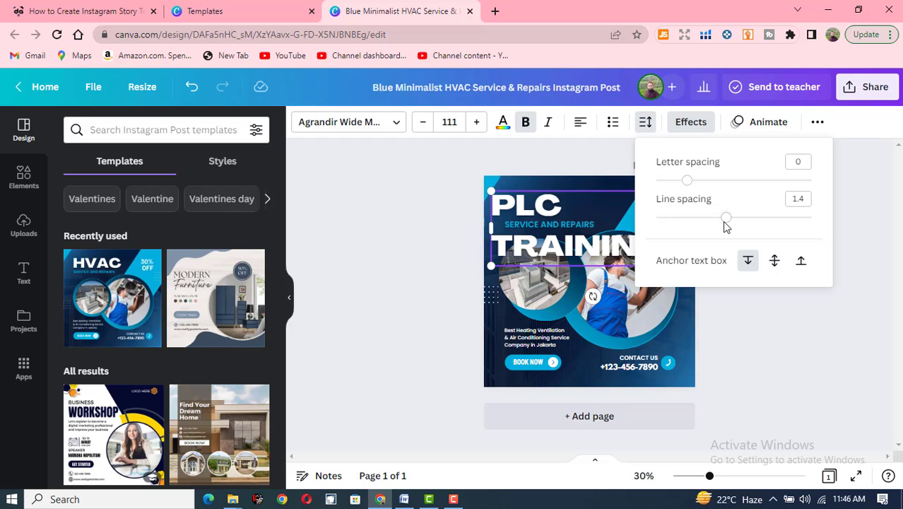
drag(725, 219, 698, 223)
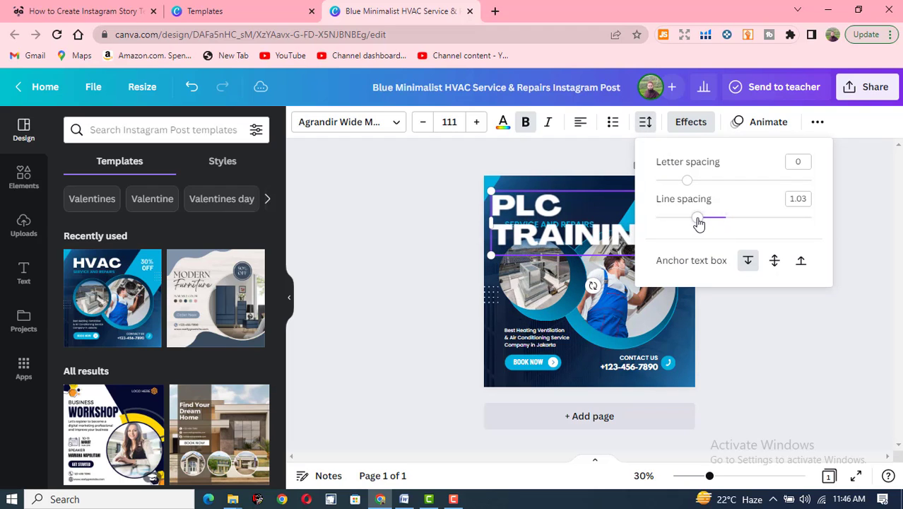
click(752, 340)
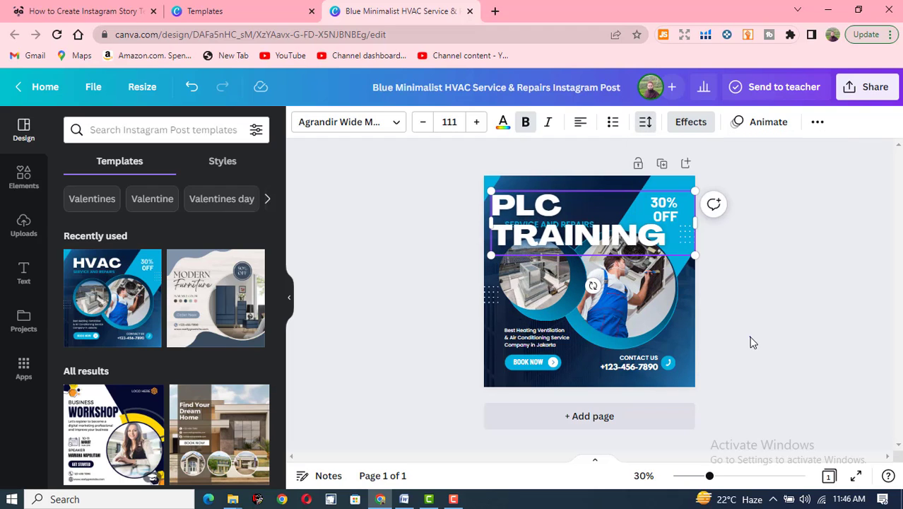
- Remove the SERVICE AND REPAIRS subtitle and move the PLC TRAINING headline up to the design's upper edge
click(590, 283)
drag(551, 224, 553, 260)
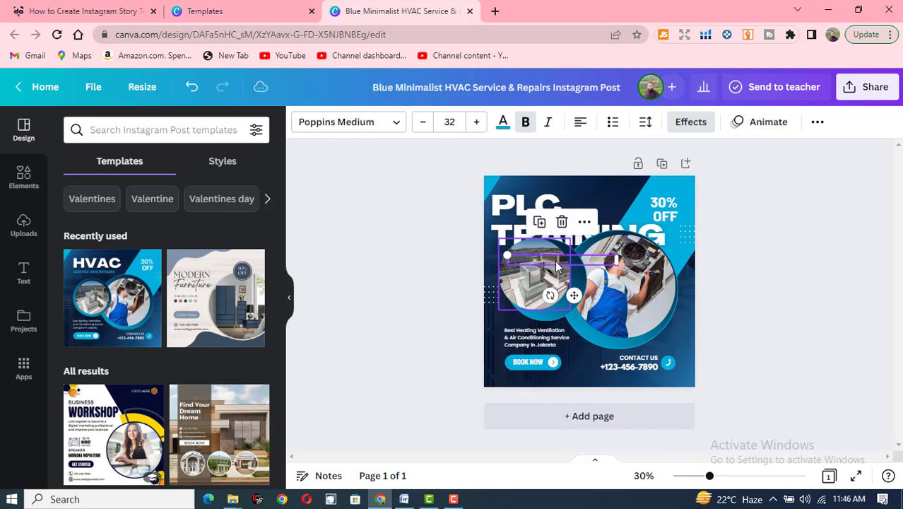
click(520, 214)
drag(521, 214, 526, 205)
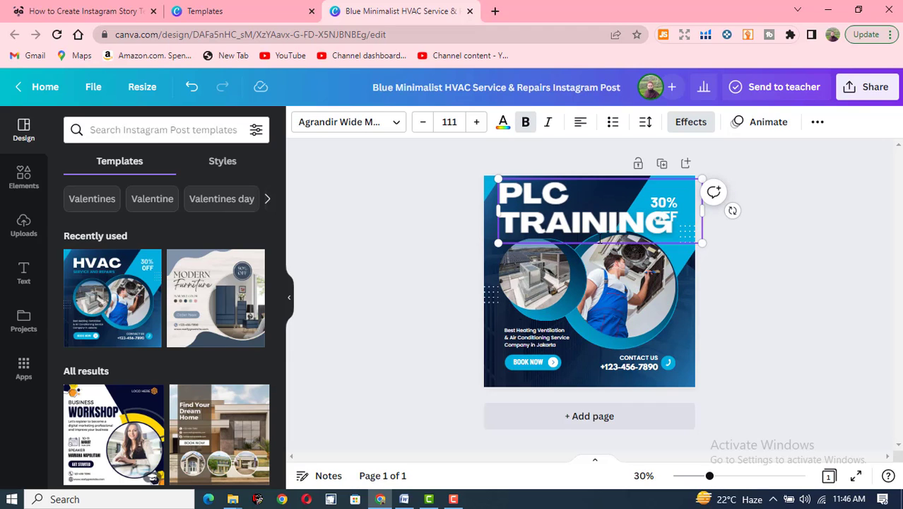
- Reduce the headline's font size until it stays on two lines and clears the 30% OFF text
click(423, 123)
click(422, 124)
click(422, 124)
click(423, 124)
click(423, 124)
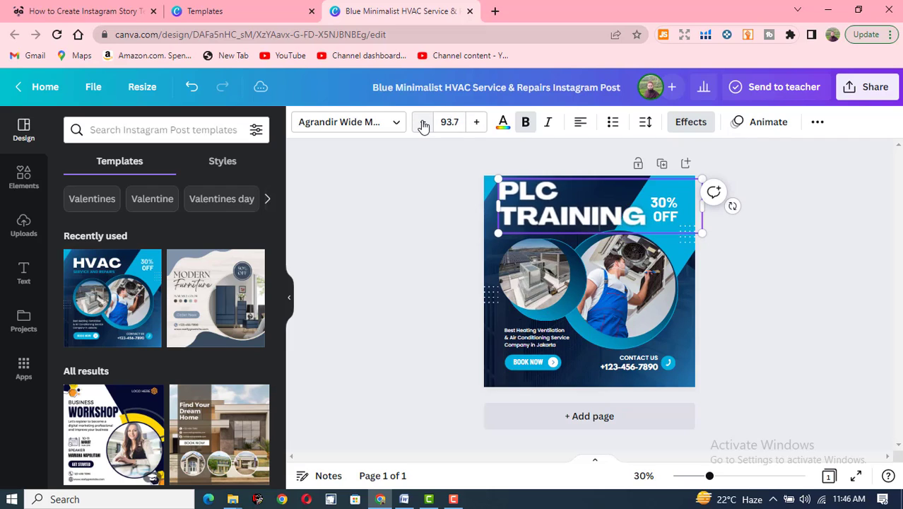
click(424, 125)
click(475, 126)
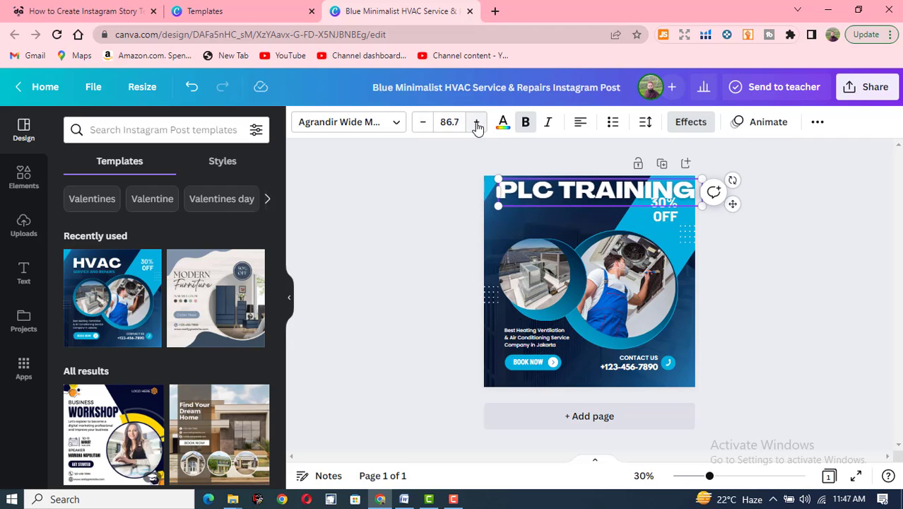
click(475, 126)
click(476, 126)
click(474, 126)
click(723, 287)
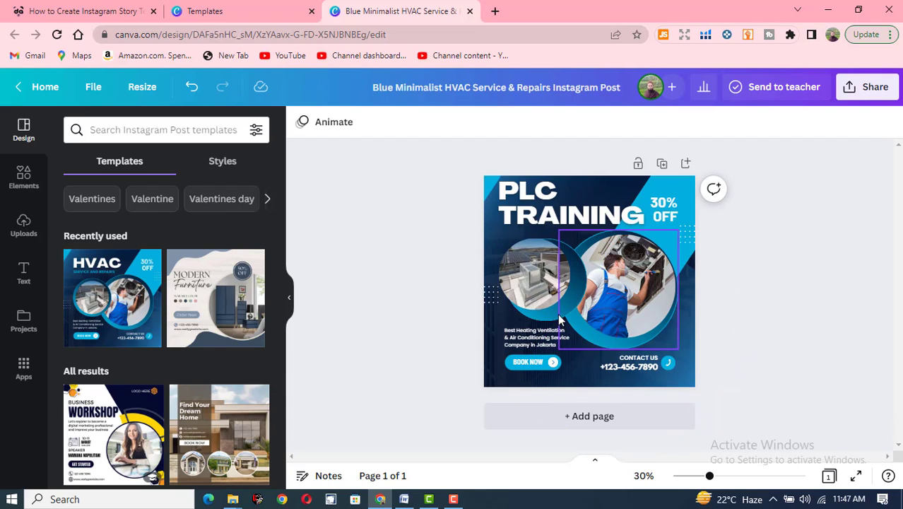
- Move the technician photo and the rooftop unit photo back inside their circular frames
click(621, 291)
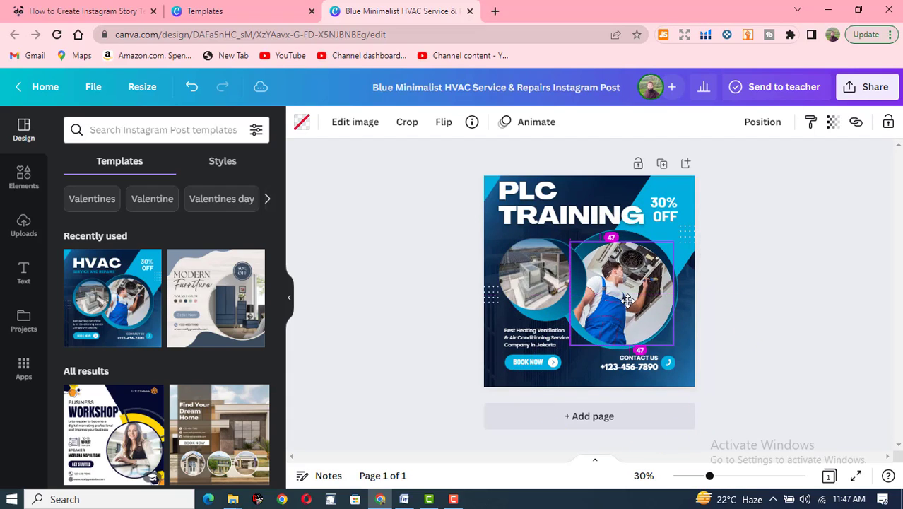
click(551, 284)
drag(551, 284, 563, 287)
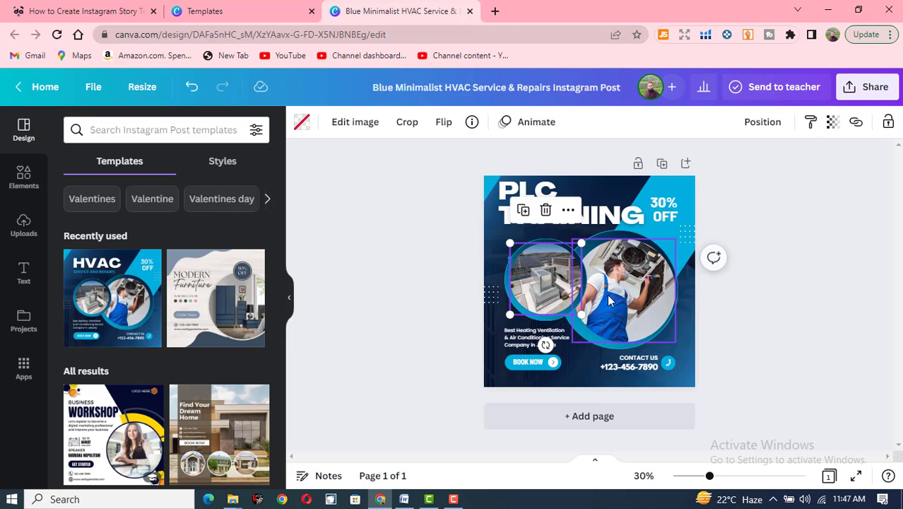
- Move the company description slightly left and replace its text with "apply at earliest" and "Come fist get first" on two lines
click(631, 369)
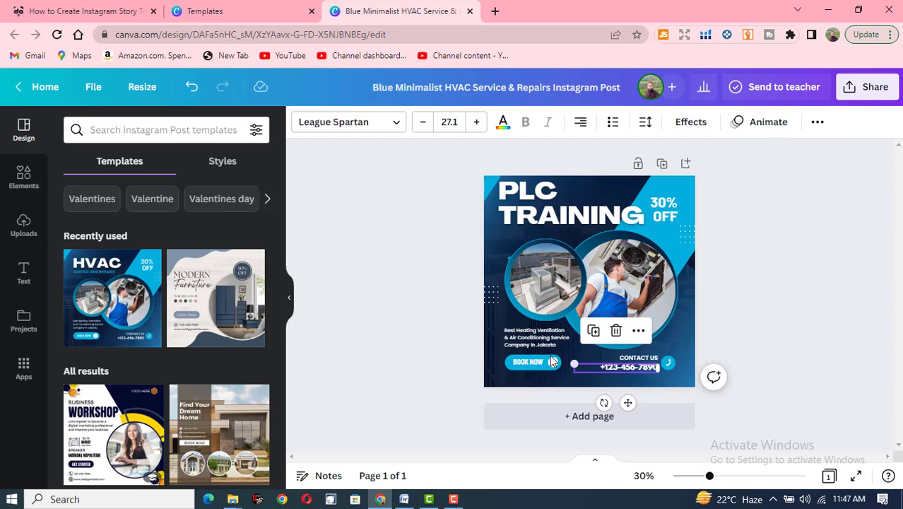
click(533, 340)
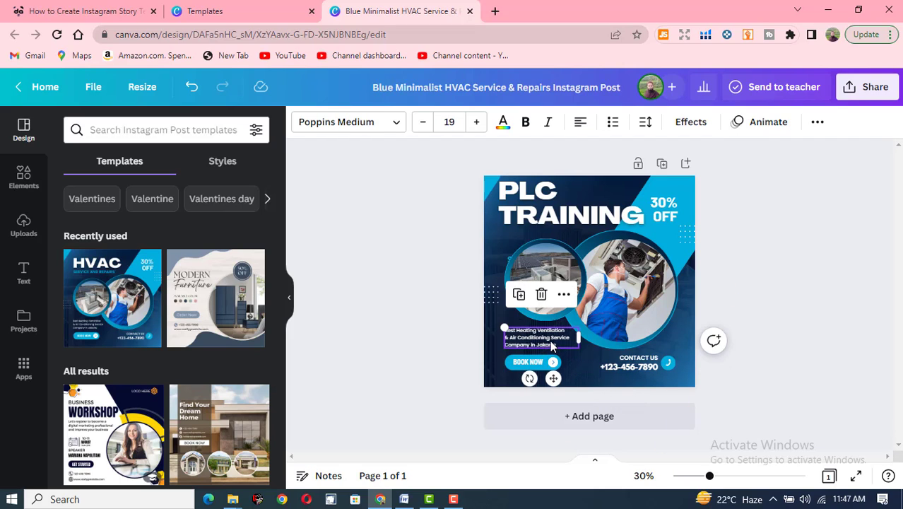
drag(554, 342, 540, 337)
click(540, 338)
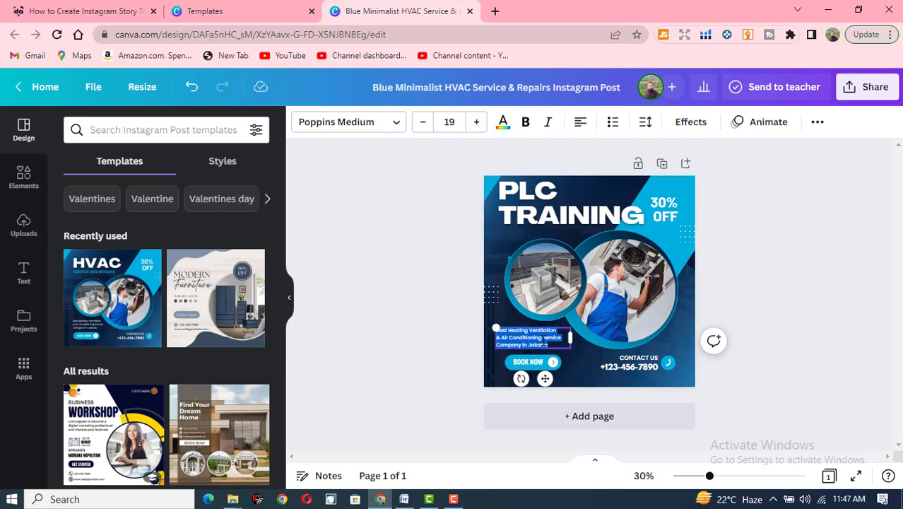
key(BackSpace)
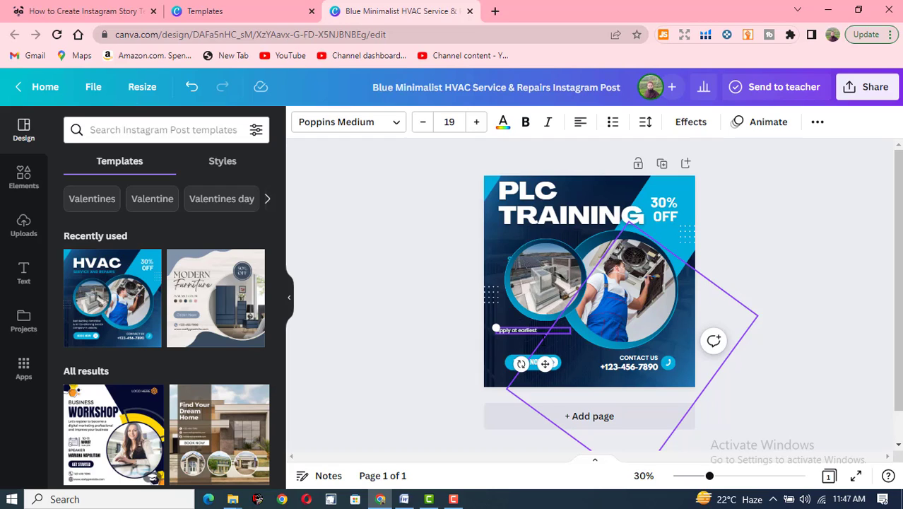
key(Return)
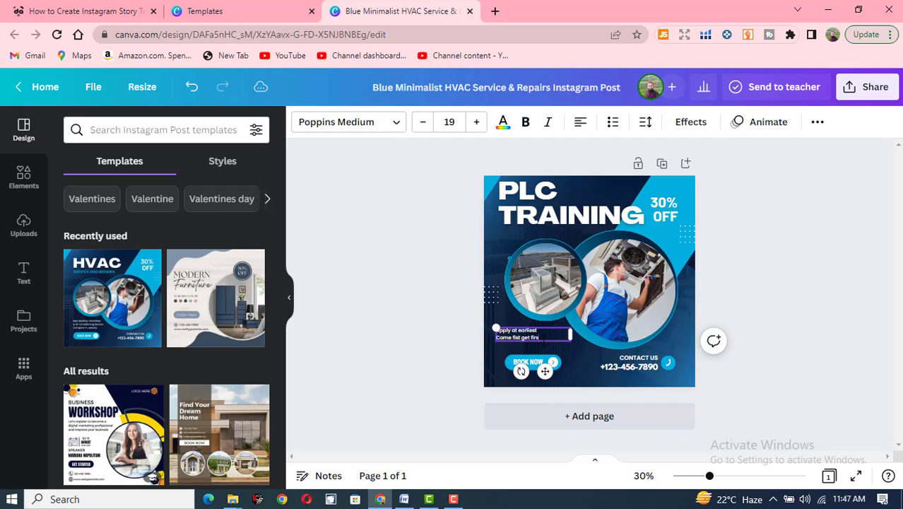
click(573, 357)
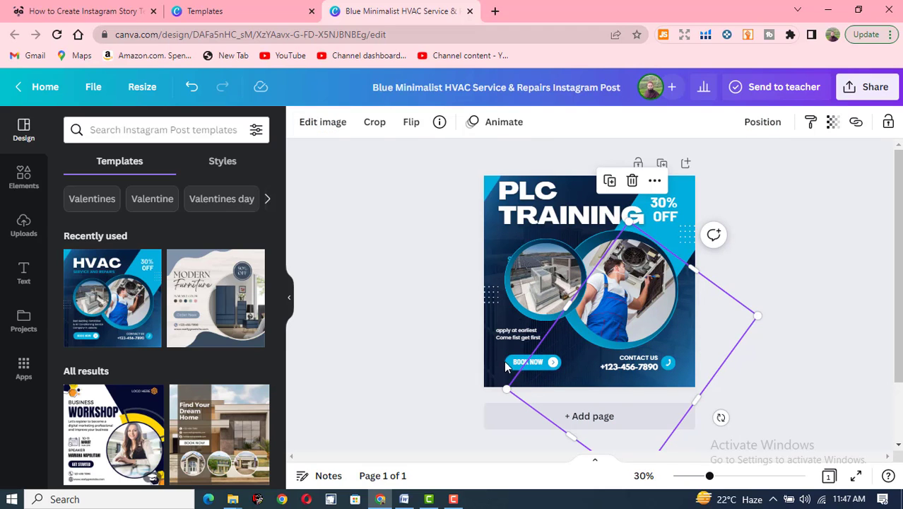
- Replace the word BOOK in the button text with APPLY so that it reads "APPLY NOW"
click(531, 362)
click(530, 362)
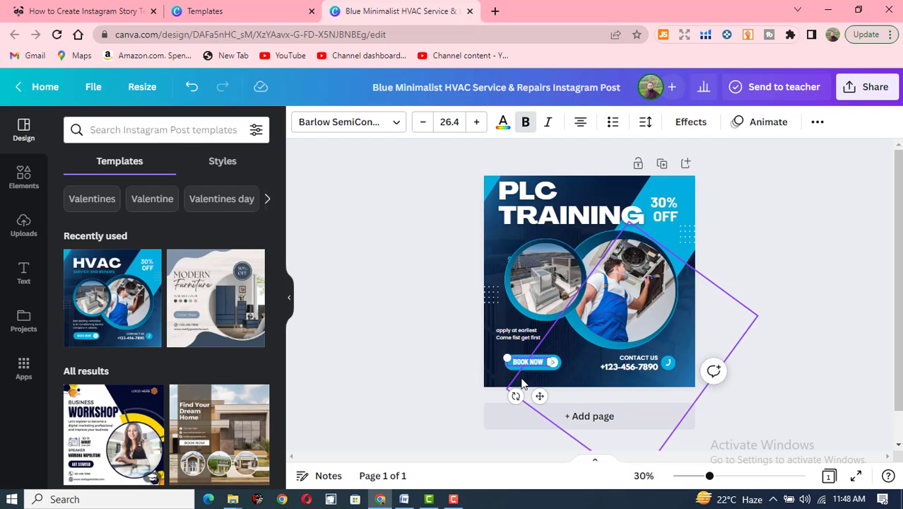
click(575, 360)
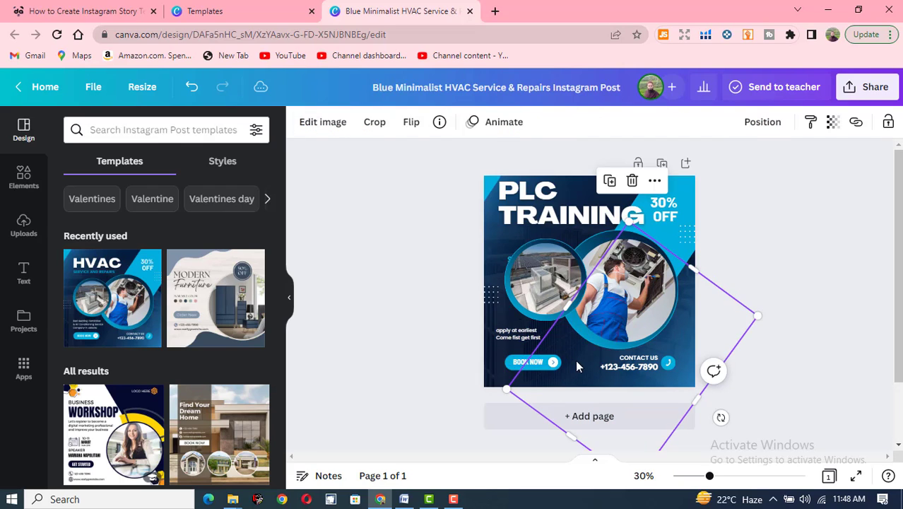
click(534, 363)
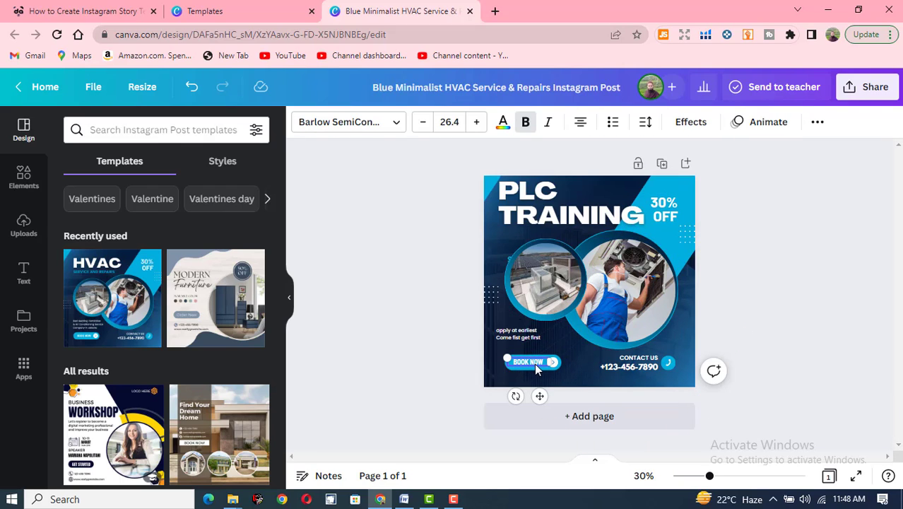
click(527, 362)
text(APPLY)
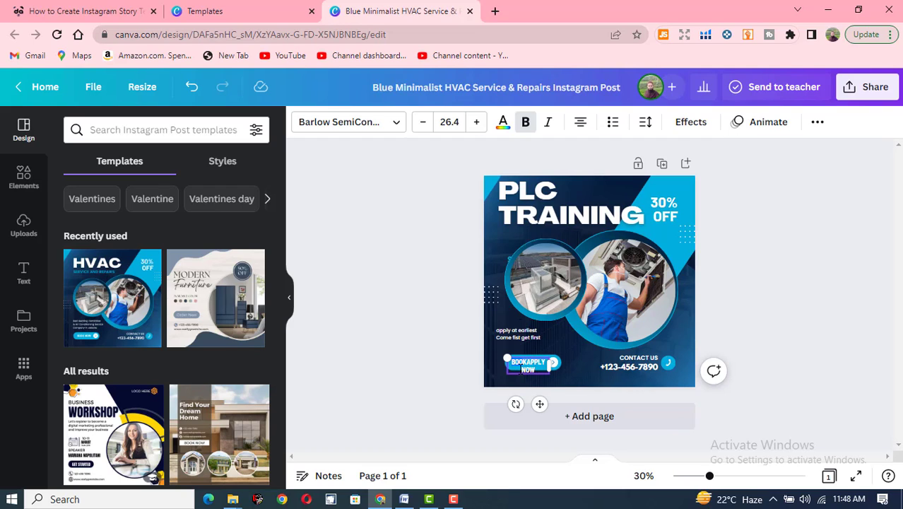
key(BackSpace)
key(BackSpace)
key(BackSpace)
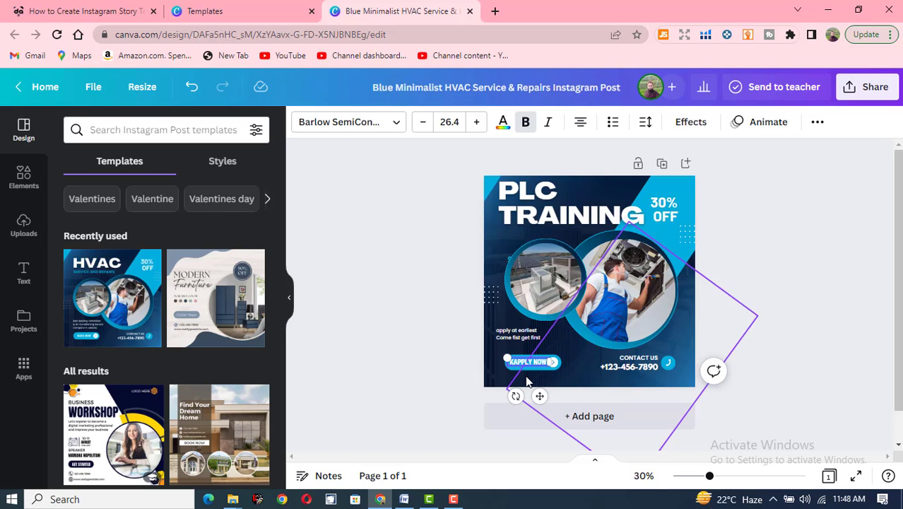
key(BackSpace)
click(585, 385)
- Enlarge the APPLY NOW text on the button to a font size of about 36.7
click(548, 364)
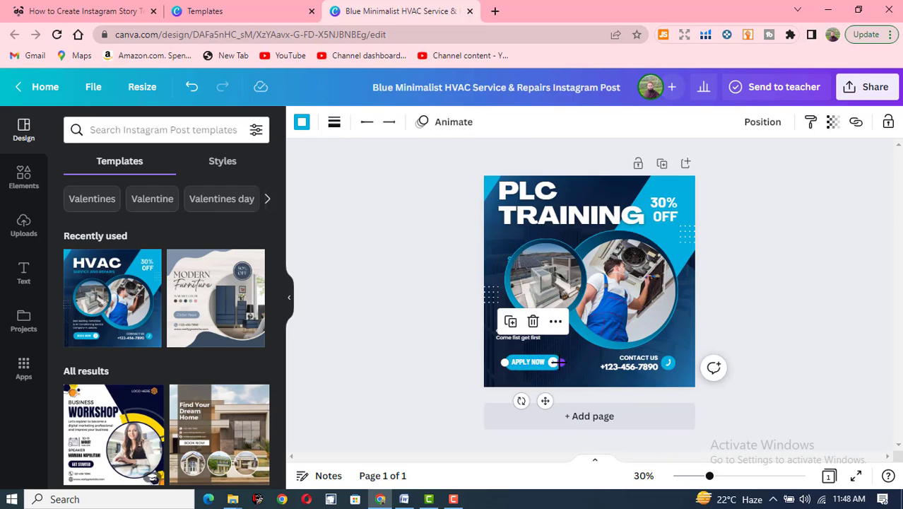
click(534, 362)
drag(507, 357, 526, 363)
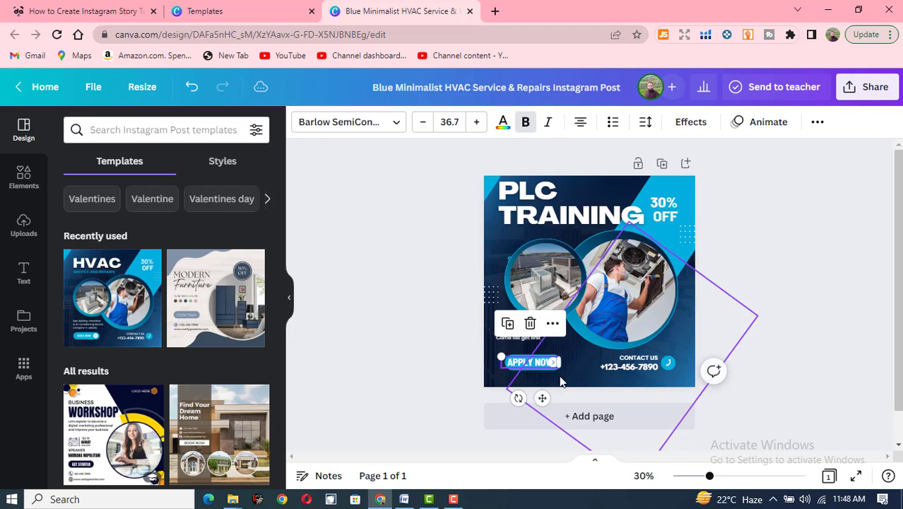
click(569, 366)
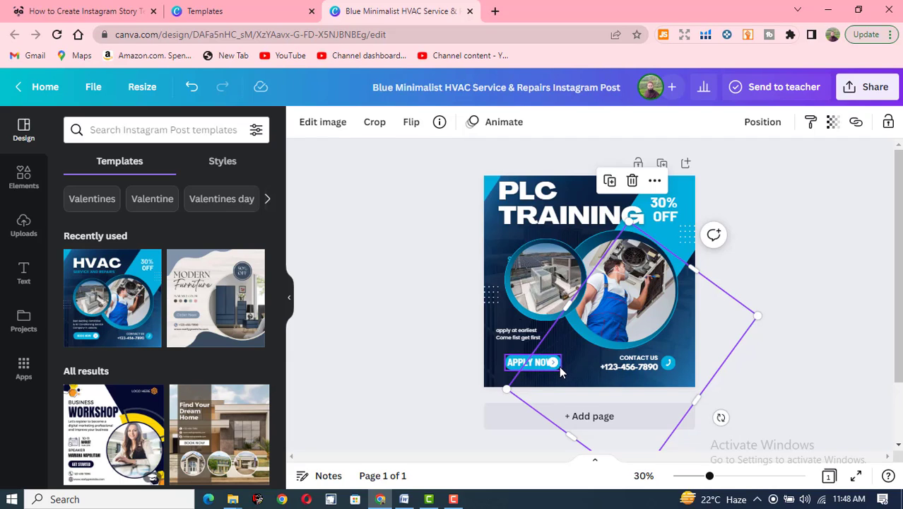
- Lengthen the blue bar behind APPLY NOW so that it extends past the end of the text, tilted slightly downward
click(559, 362)
mouse_move(560, 361)
mouse_down()
mouse_move(590, 367)
mouse_move(546, 360)
mouse_up()
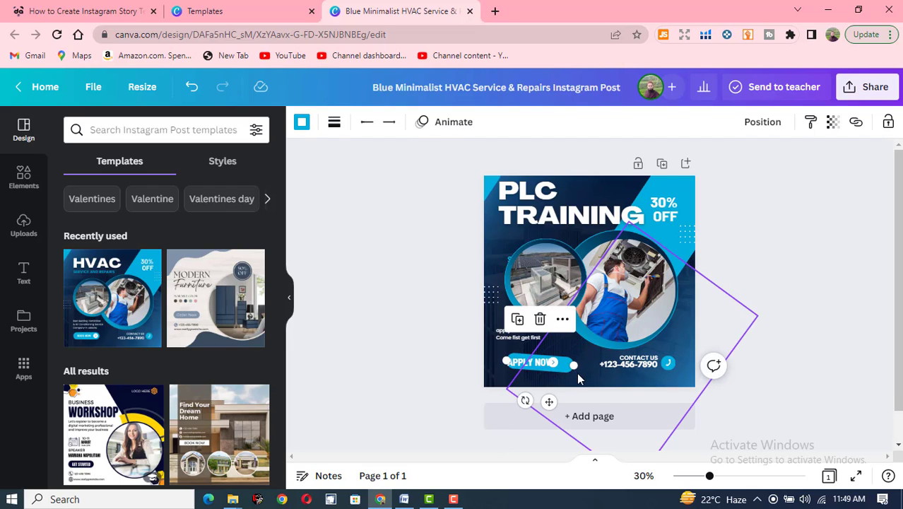
click(579, 378)
- Delete the arrow icon and its white circle from the APPLY NOW button
click(554, 366)
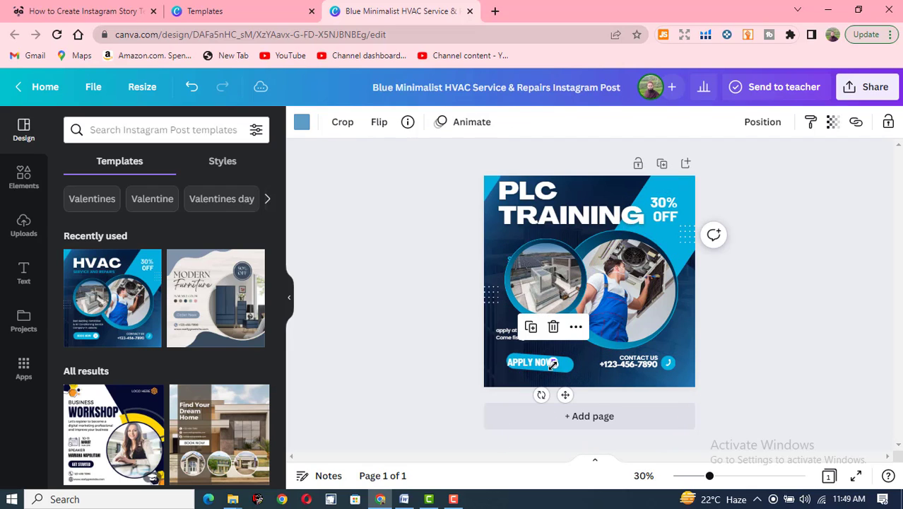
key(Escape)
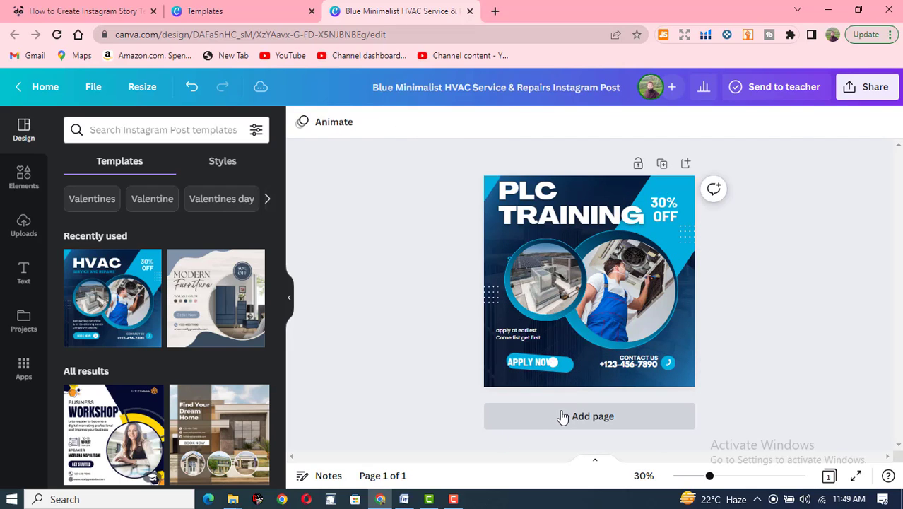
click(550, 362)
key(Escape)
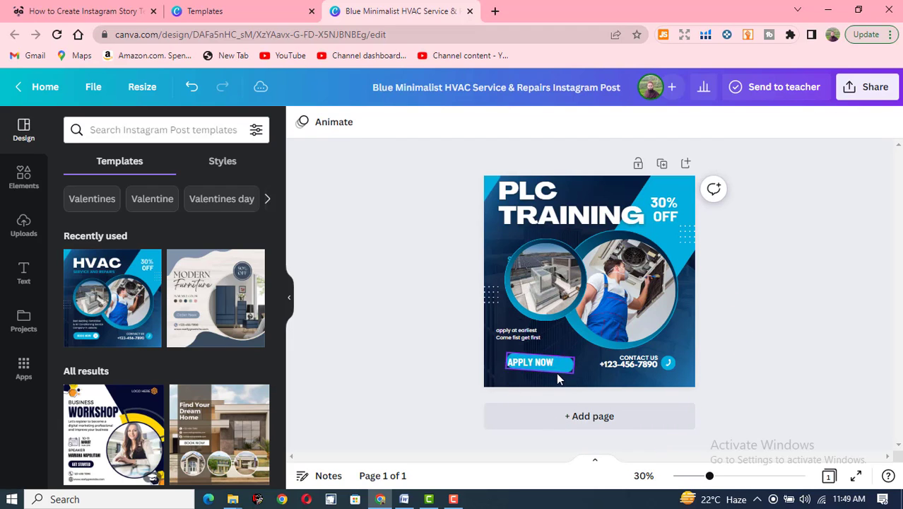
- Enlarge the 30% OFF text in the design's upper corner to a font size of about 62.9
click(665, 211)
click(643, 226)
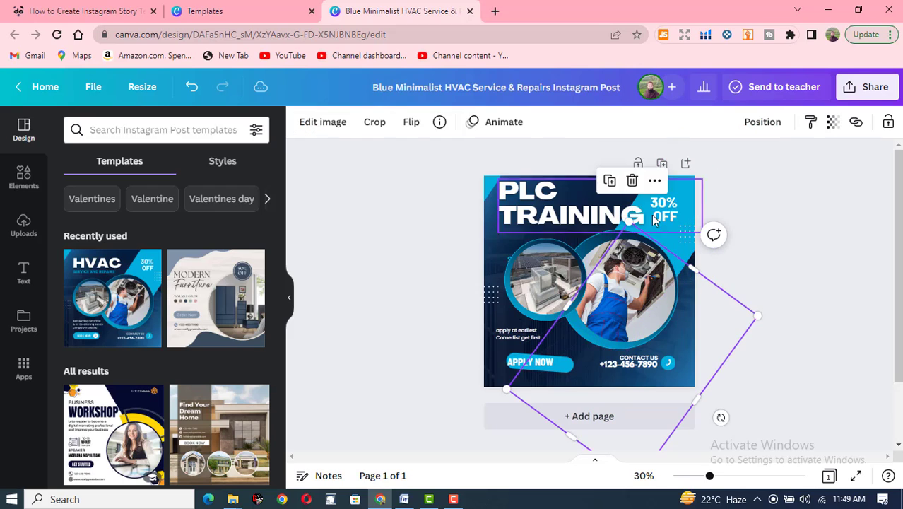
click(613, 206)
click(649, 201)
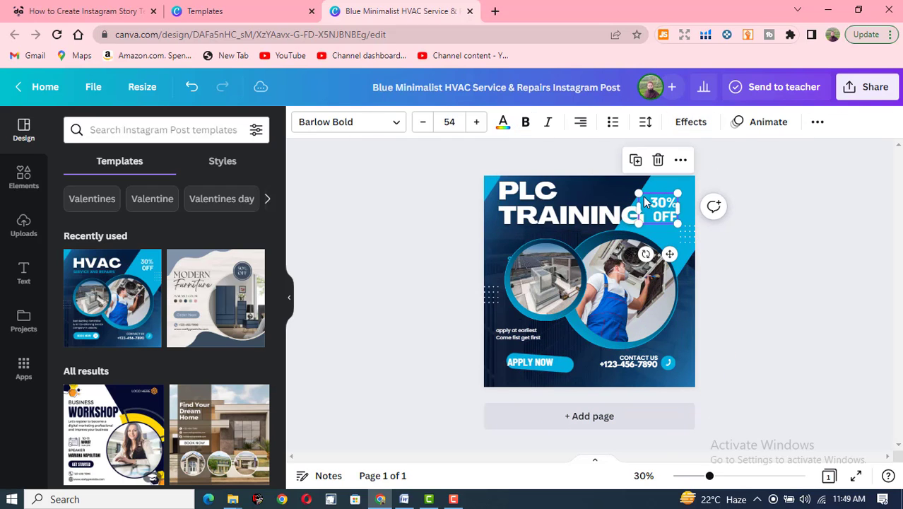
drag(643, 193, 633, 187)
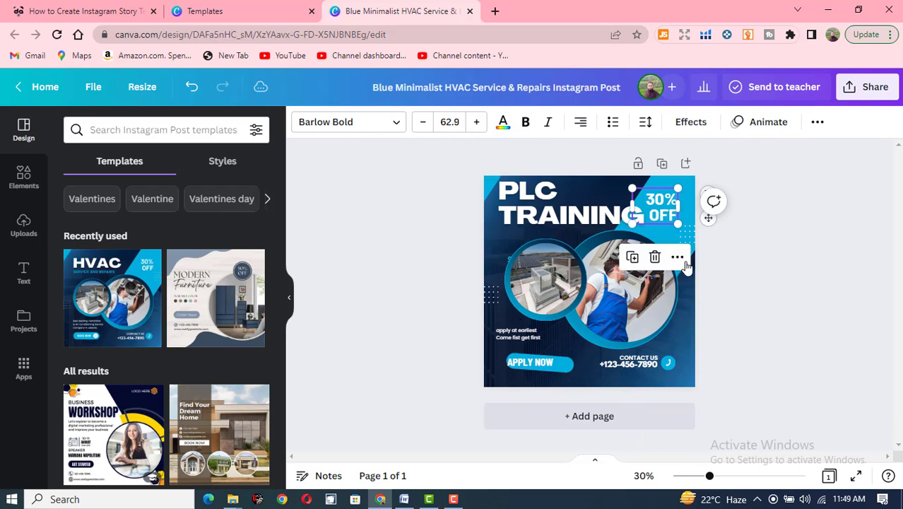
click(684, 303)
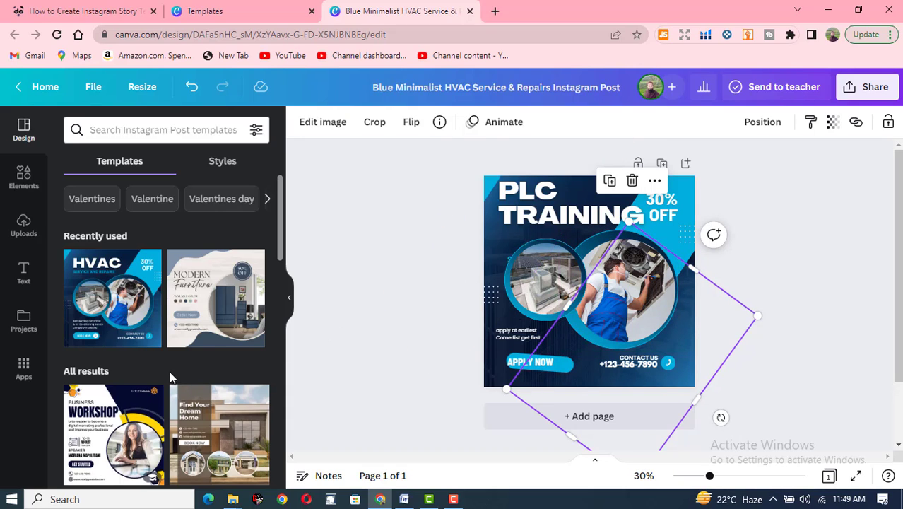
scroll(170, 371, down, 1)
click(808, 268)
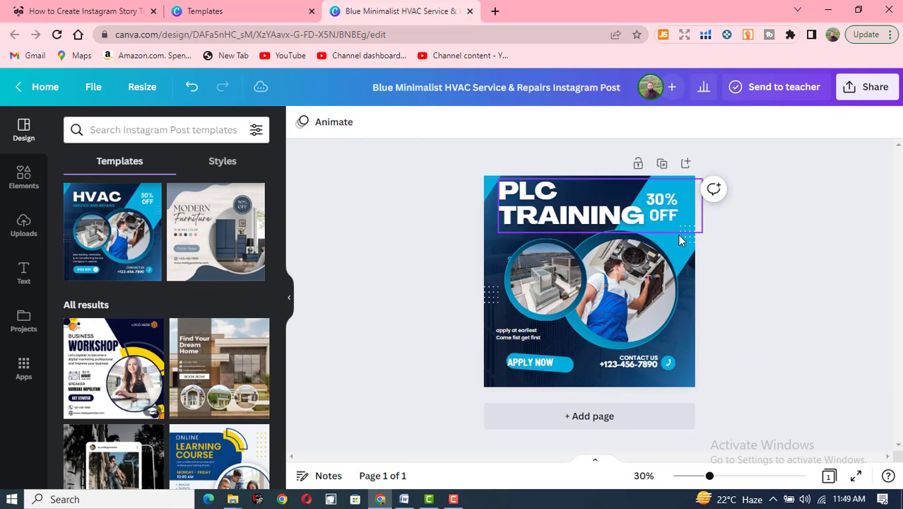
click(686, 327)
click(497, 231)
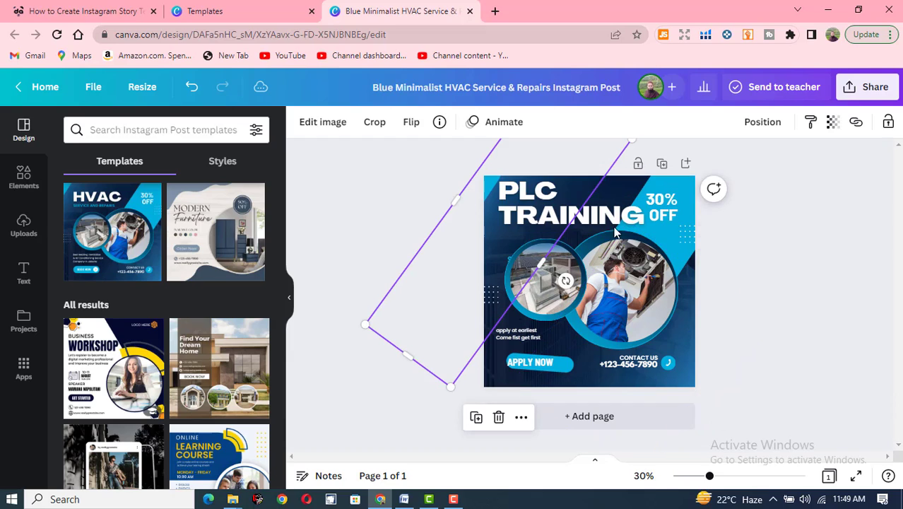
click(696, 250)
click(700, 284)
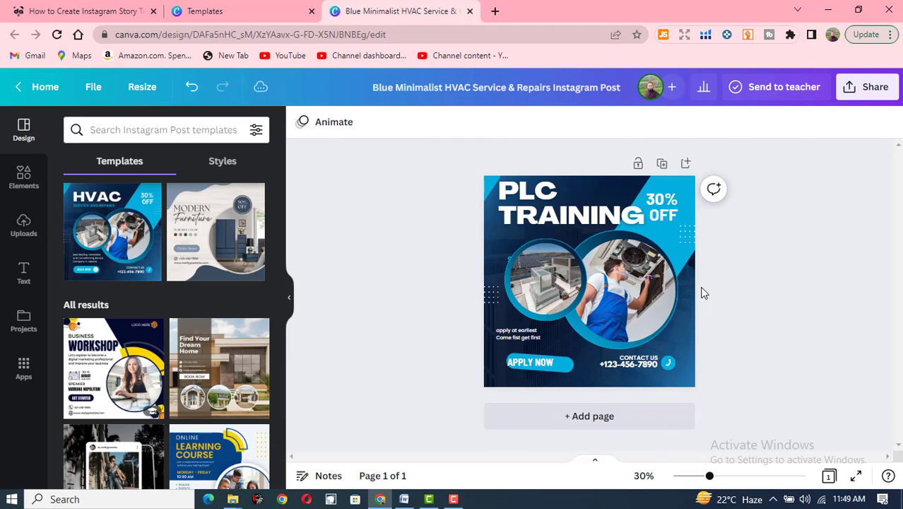
click(493, 188)
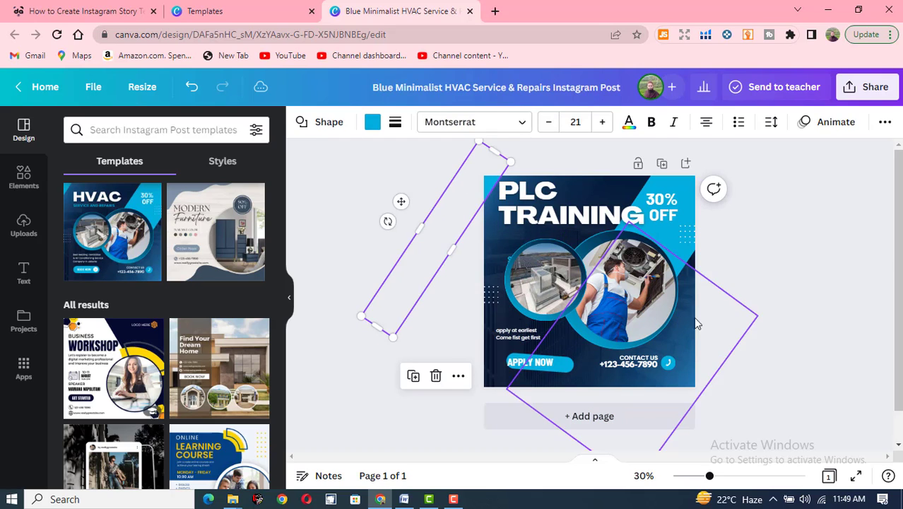
click(722, 270)
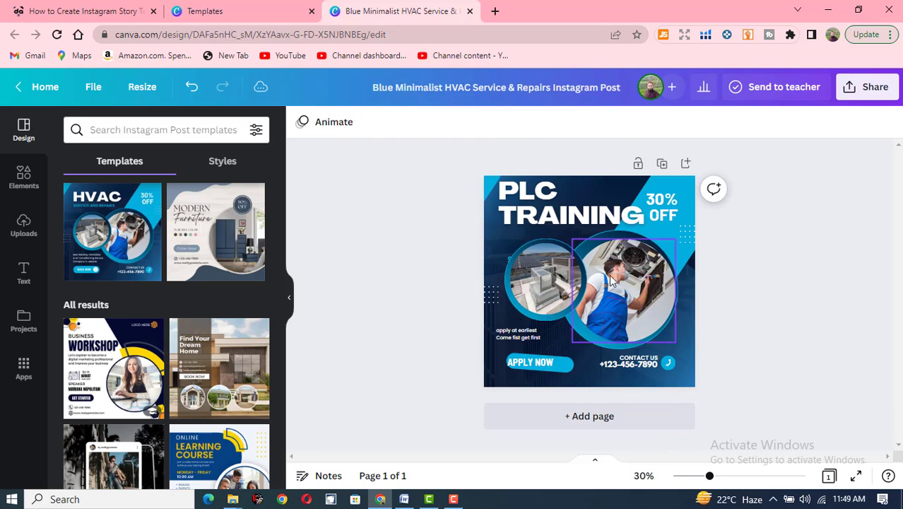
- Upload the portrait JPG from the Desktop and place it in the smaller circular frame instead of the rooftop unit photo
click(23, 231)
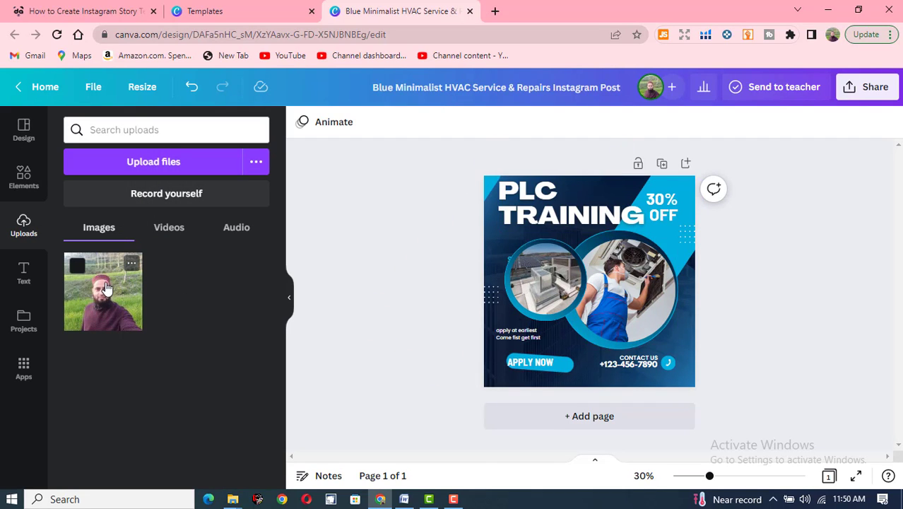
mouse_move(111, 297)
mouse_down()
mouse_move(303, 296)
mouse_move(428, 277)
mouse_move(108, 288)
mouse_up()
click(160, 162)
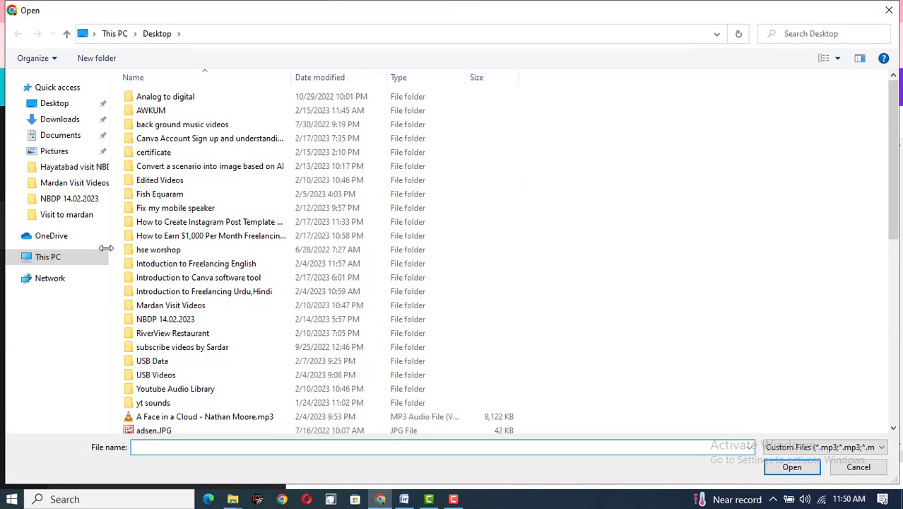
click(55, 104)
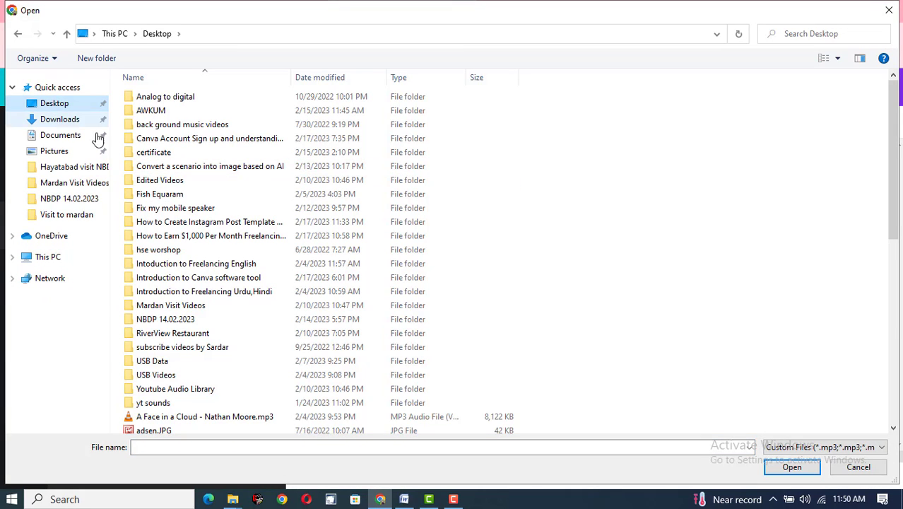
scroll(240, 283, down, 6)
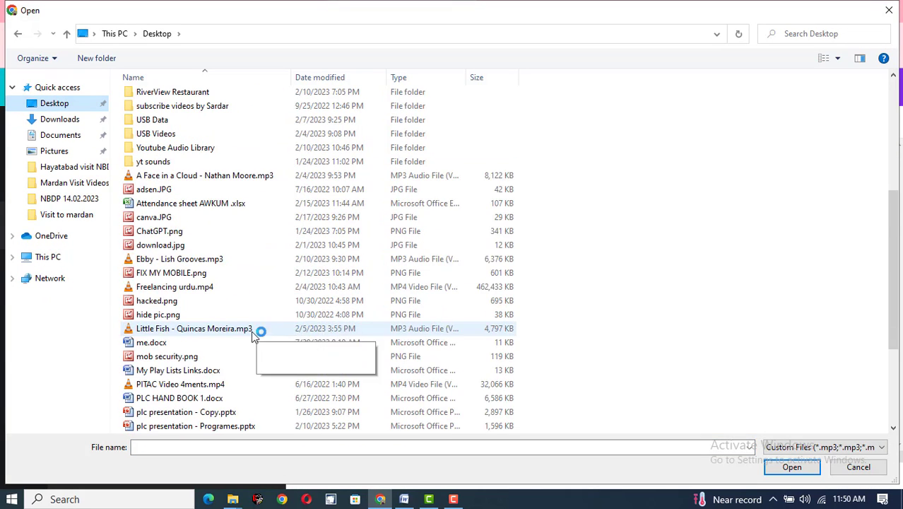
scroll(202, 351, up, 1)
scroll(205, 332, up, 1)
scroll(191, 325, down, 5)
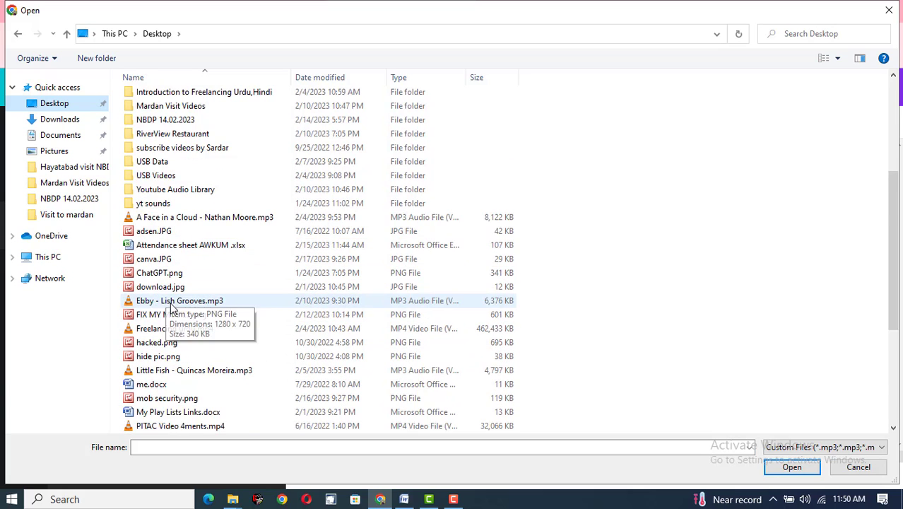
scroll(181, 332, down, 1)
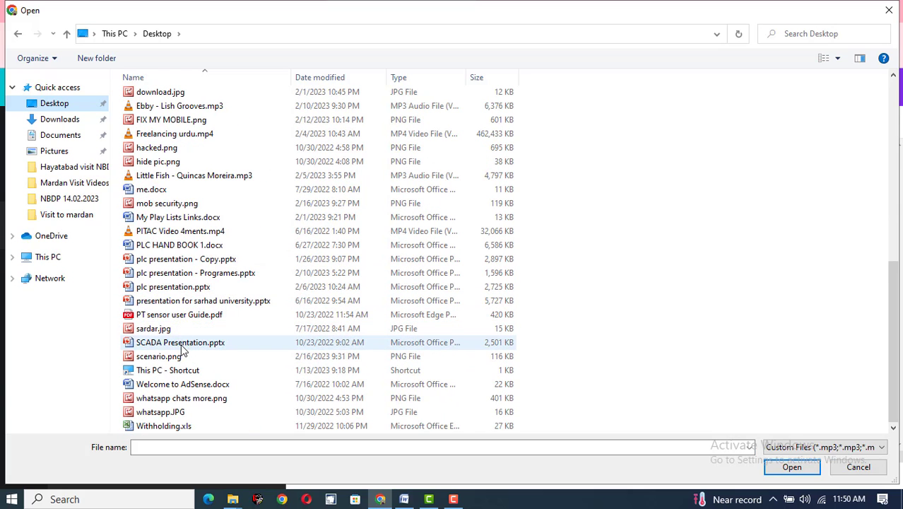
click(162, 330)
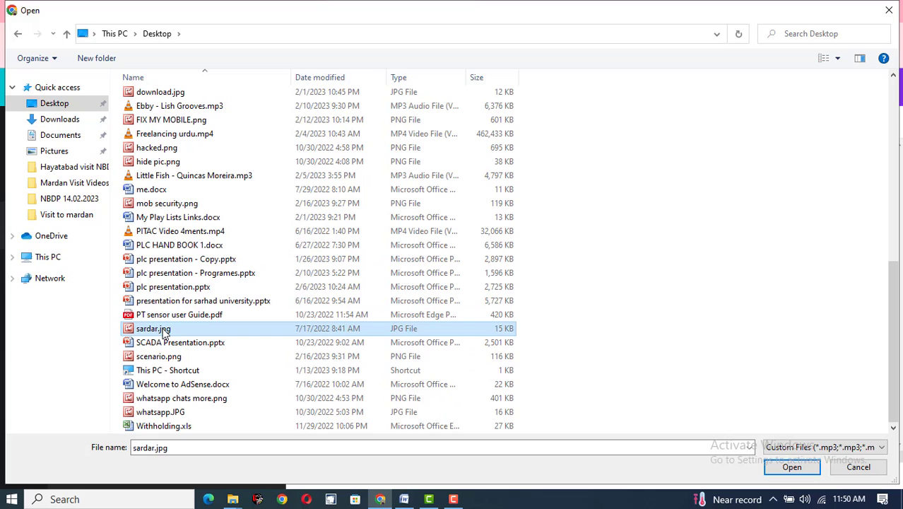
click(790, 467)
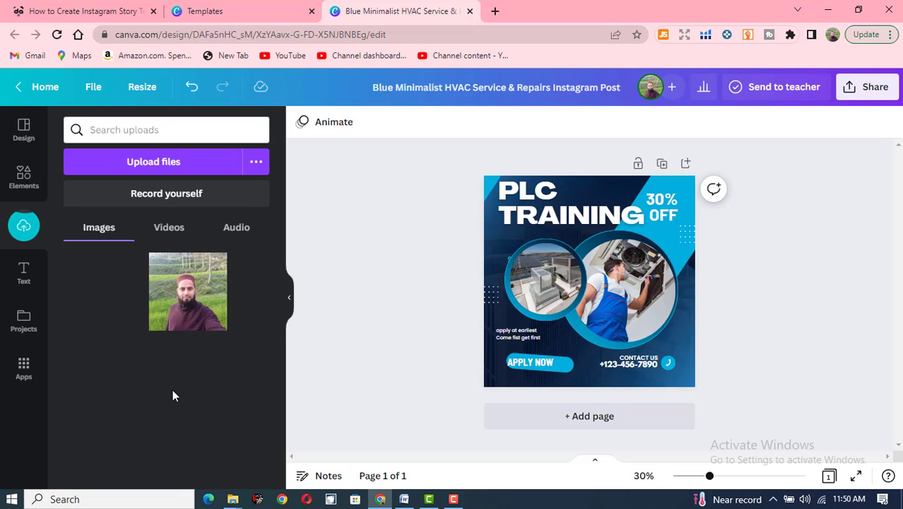
drag(121, 298, 564, 268)
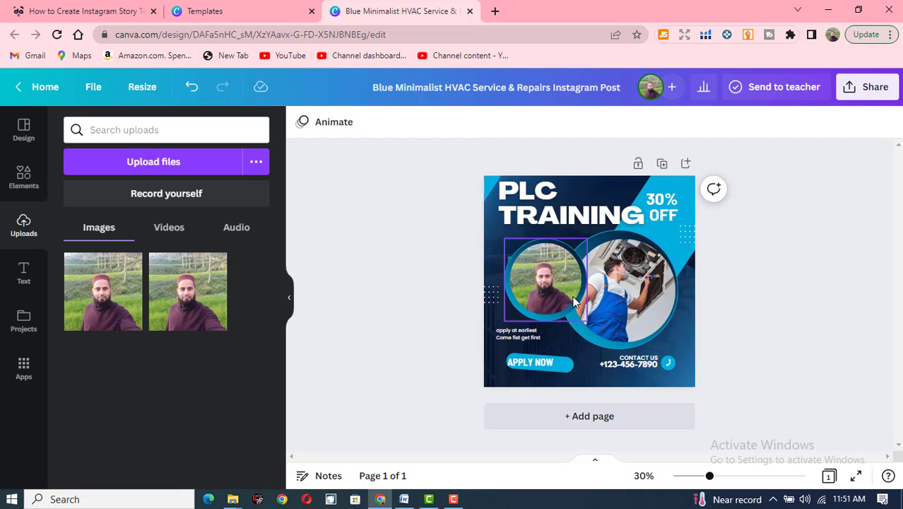
- Send the portrait photo in the smaller circular frame backward in the layer order
right_click(596, 176)
click(581, 183)
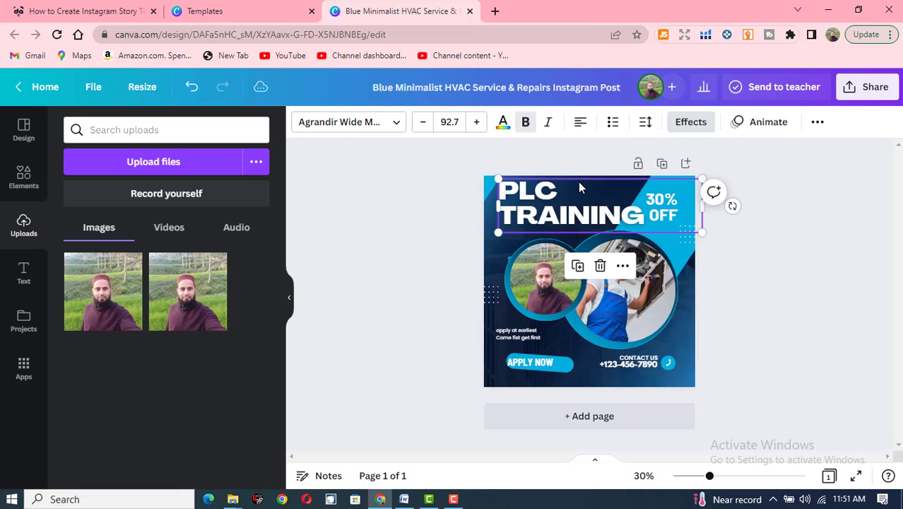
right_click(578, 182)
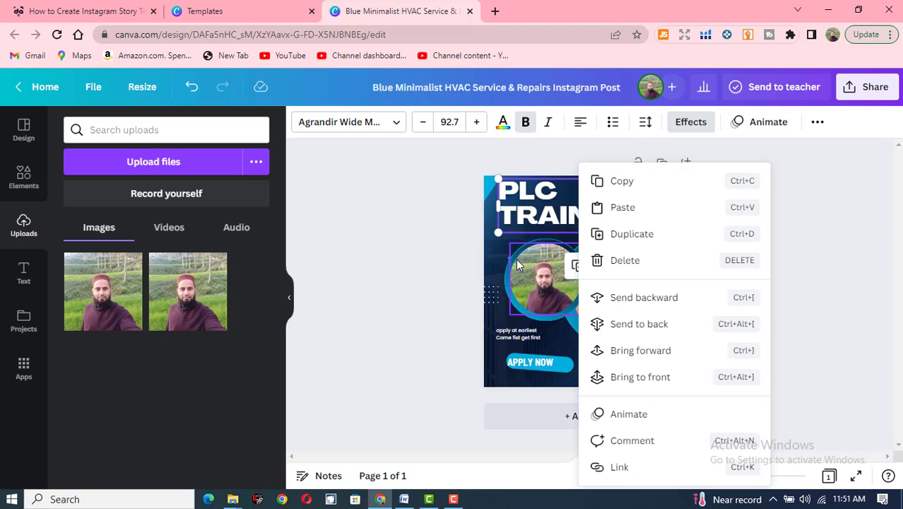
click(549, 295)
right_click(553, 286)
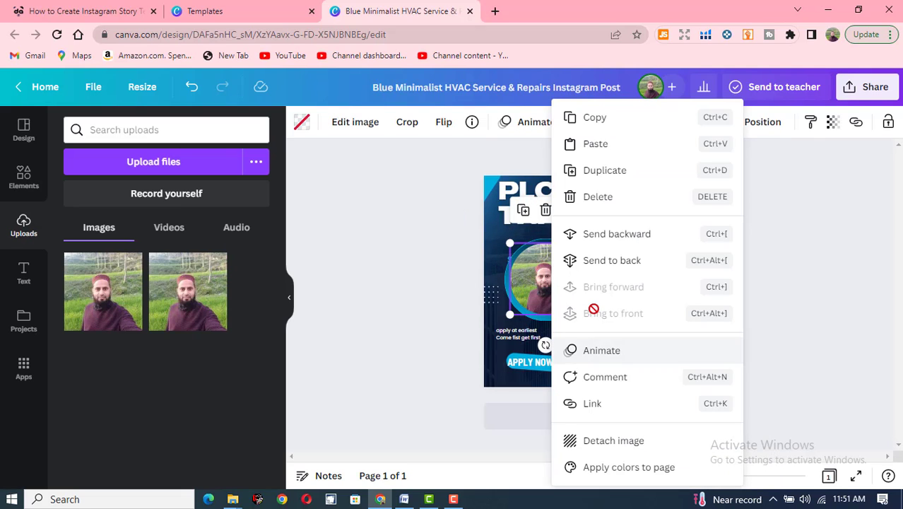
click(565, 235)
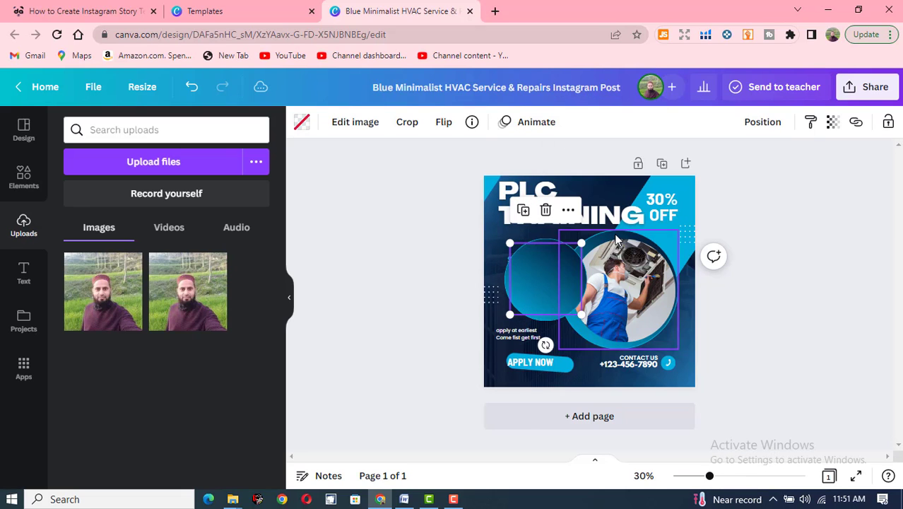
- Send the blue gradient circle behind the portrait photo in the smaller circular frame
click(558, 283)
click(631, 284)
right_click(631, 285)
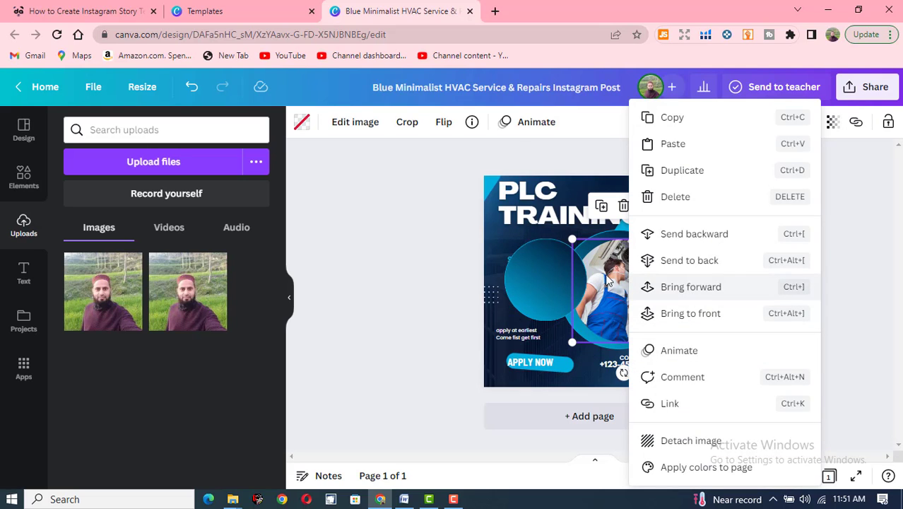
click(545, 278)
right_click(545, 278)
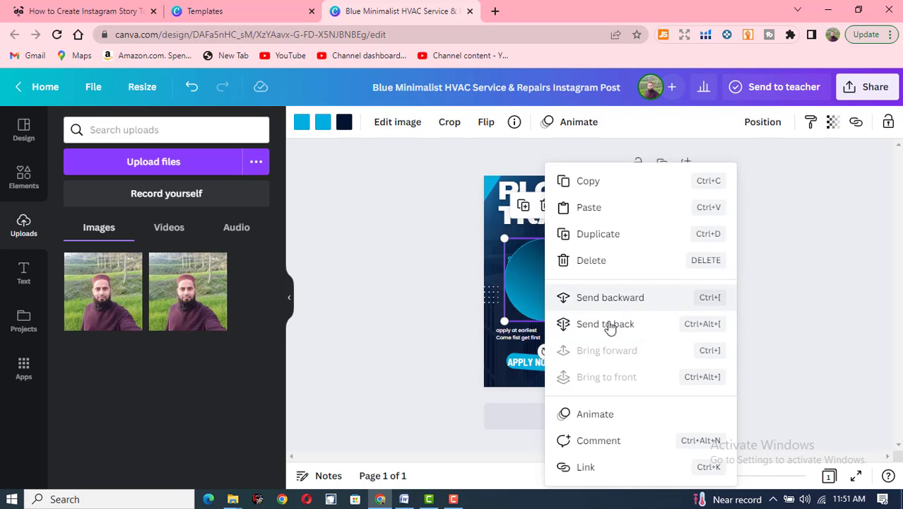
click(605, 325)
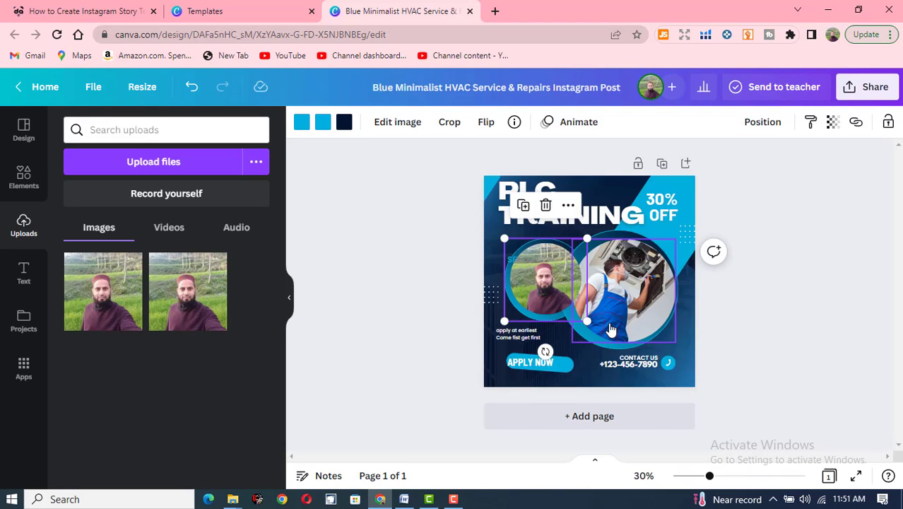
- Send the portrait photo in the smaller frame backward, behind the larger circle's blue ring
right_click(550, 282)
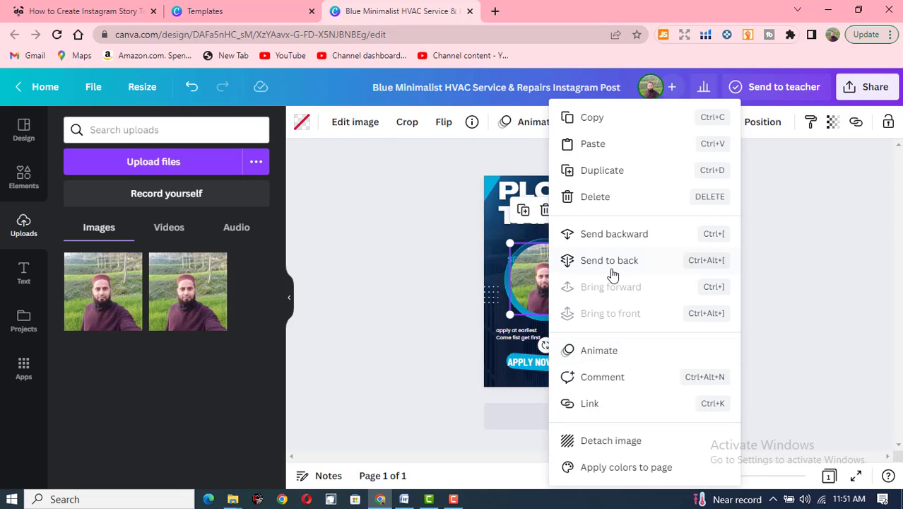
click(614, 235)
click(614, 283)
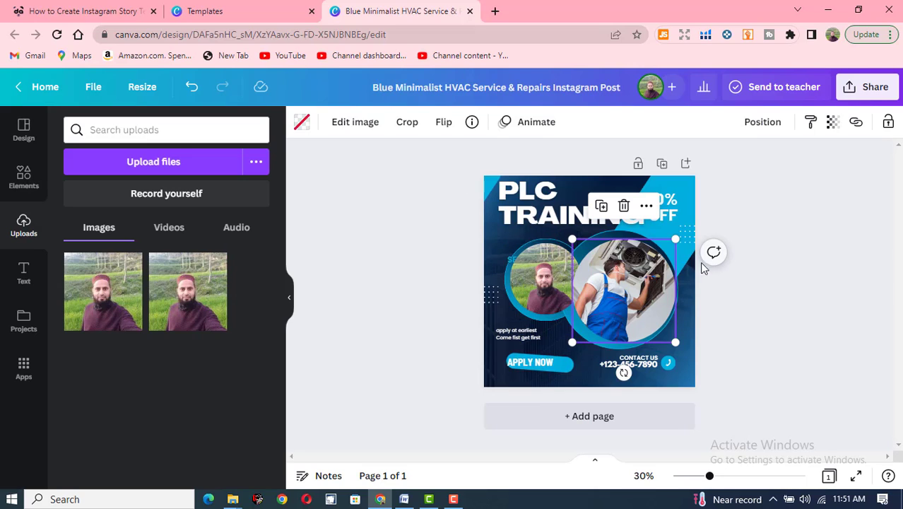
click(739, 275)
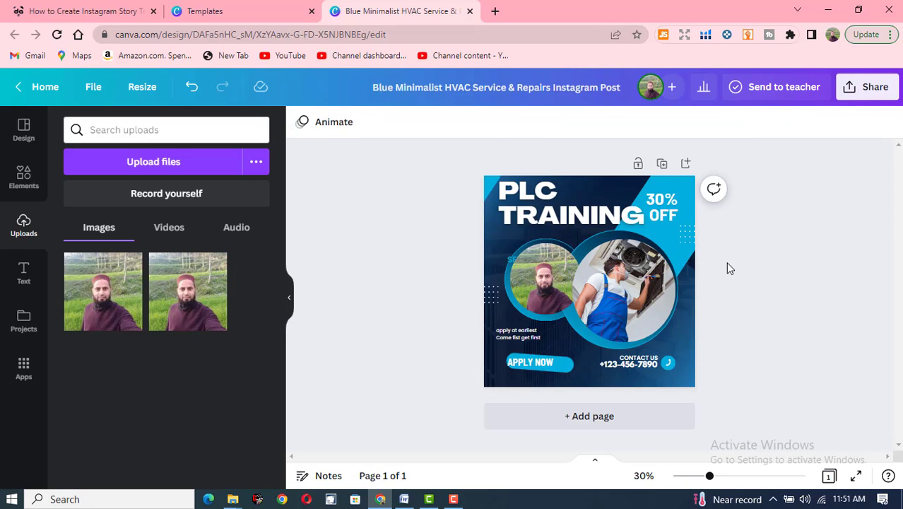
click(492, 182)
drag(492, 182, 696, 185)
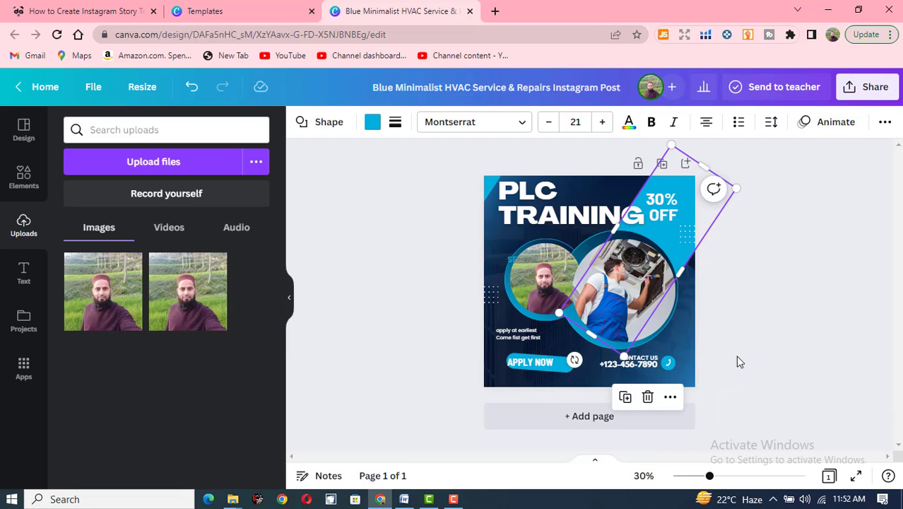
drag(740, 355, 473, 185)
click(776, 356)
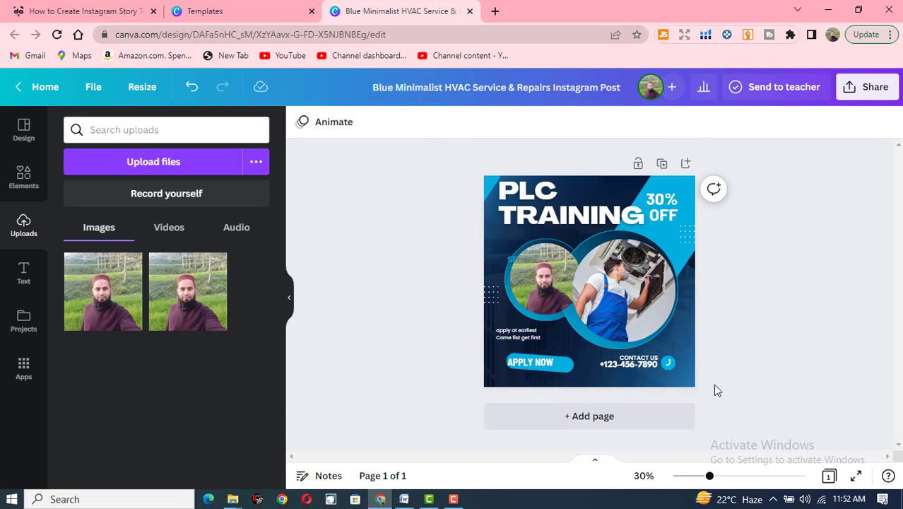
drag(713, 395, 480, 173)
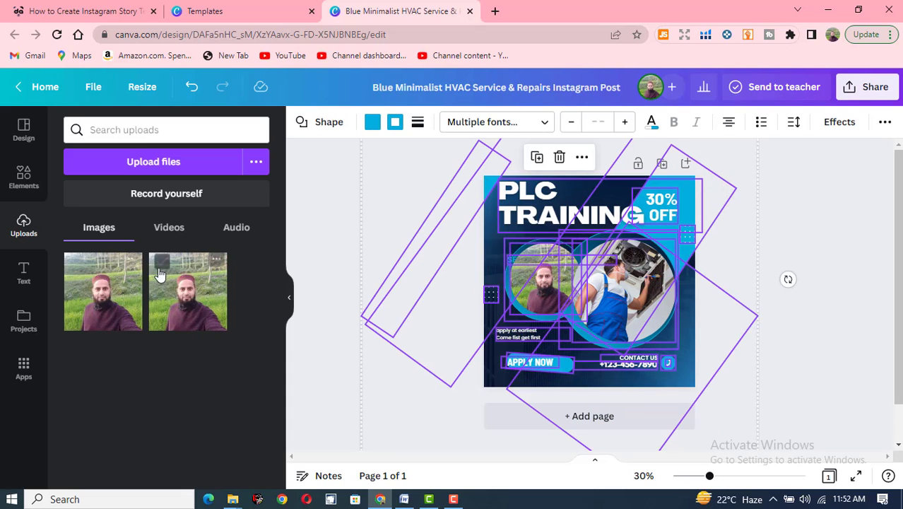
- Place the uploaded portrait on the design and enlarge it to cover the whole page, about 1,088 by 1,080
drag(124, 297, 576, 323)
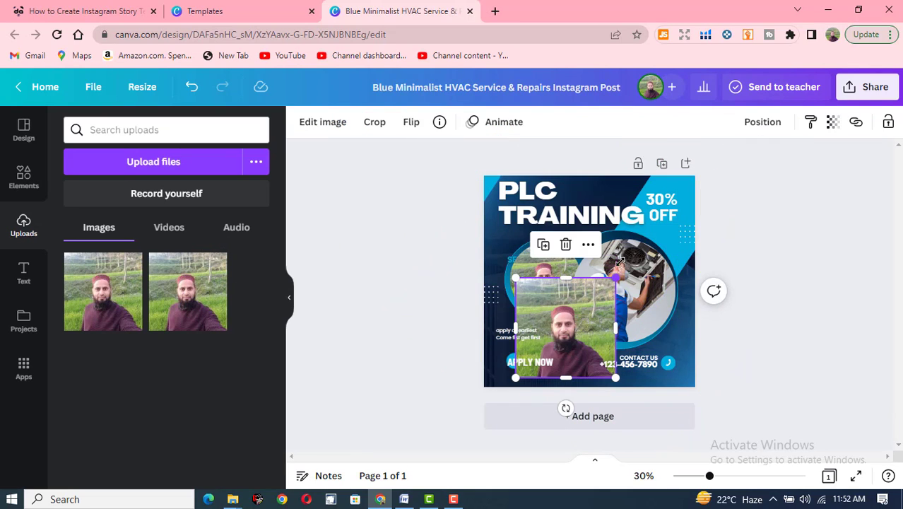
drag(619, 263, 696, 197)
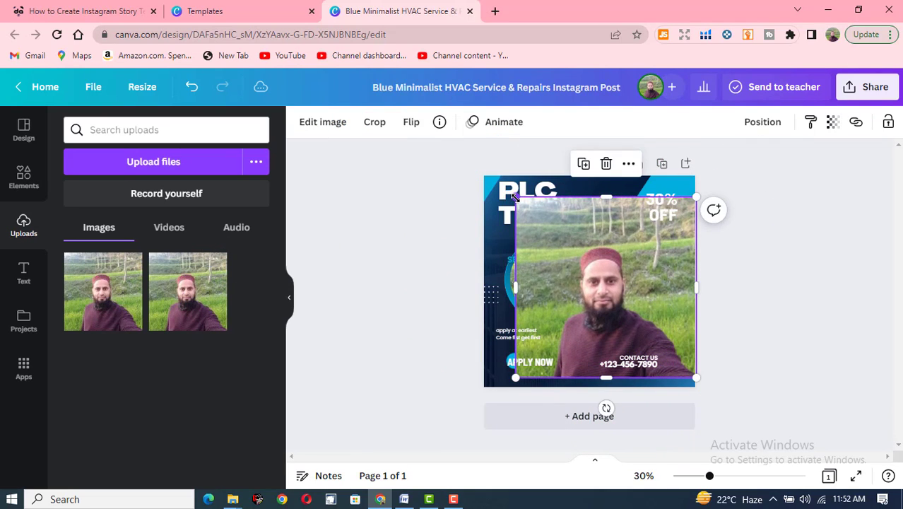
drag(516, 198, 494, 176)
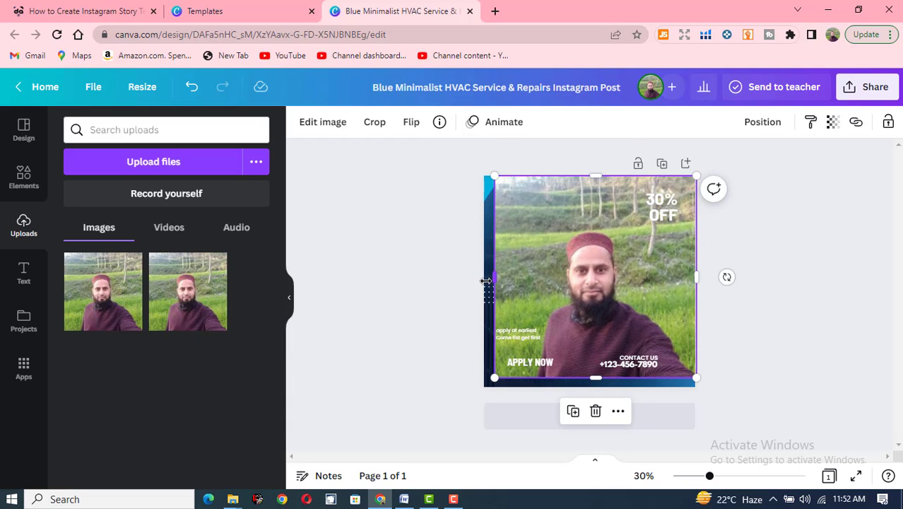
drag(487, 280, 483, 281)
drag(593, 383, 592, 387)
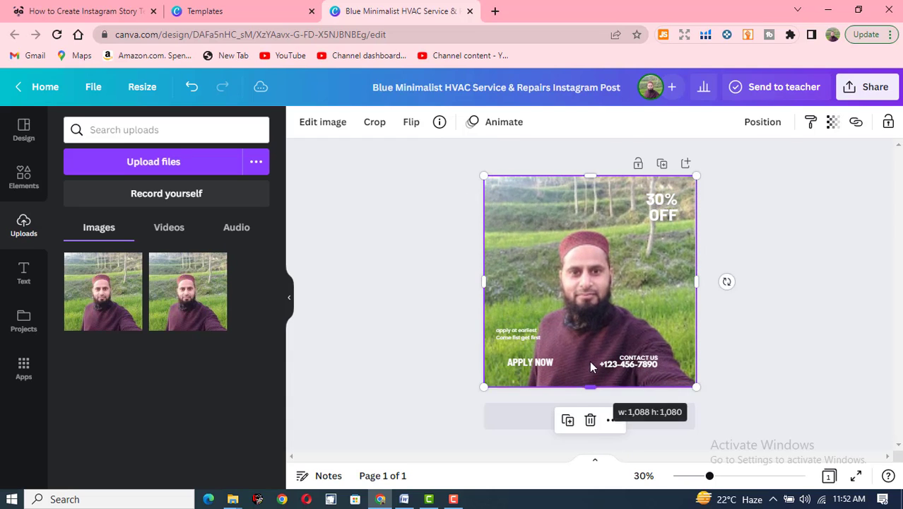
- Send the full-page portrait photo to the back, behind the texts, shapes and circular frames
right_click(598, 374)
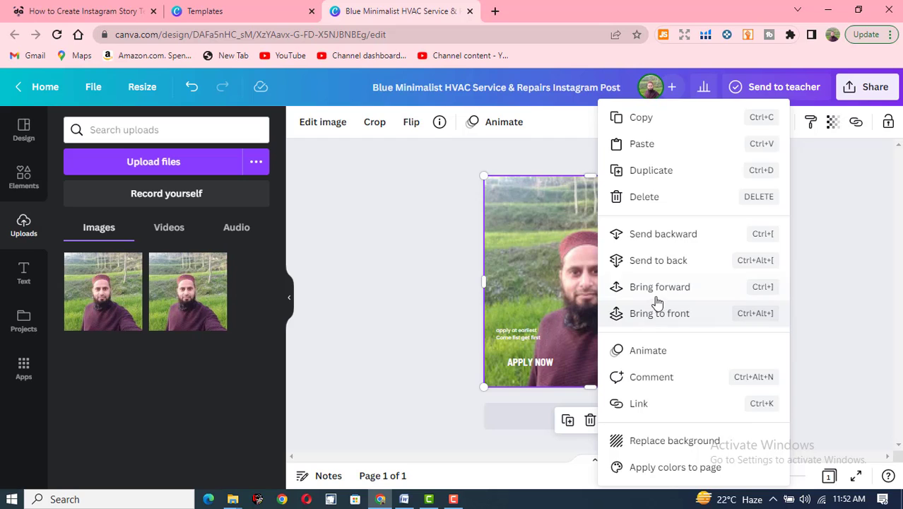
click(667, 239)
right_click(626, 267)
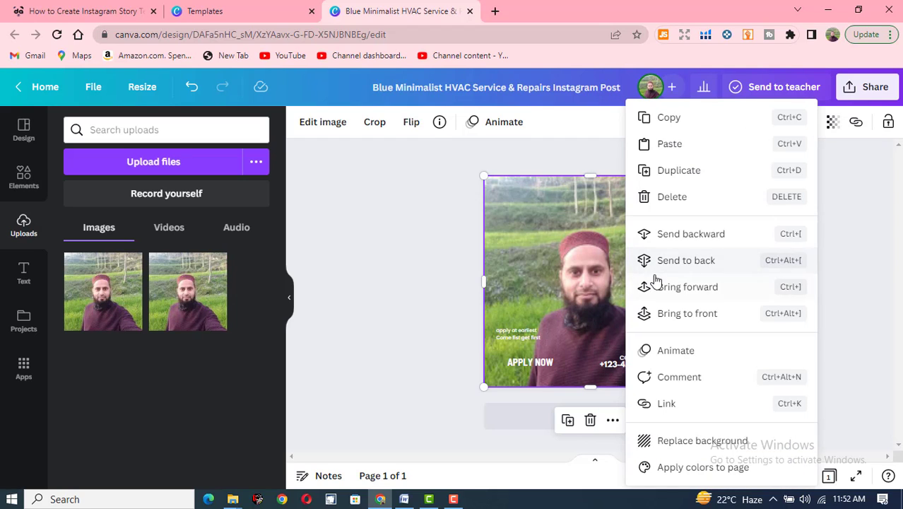
click(680, 262)
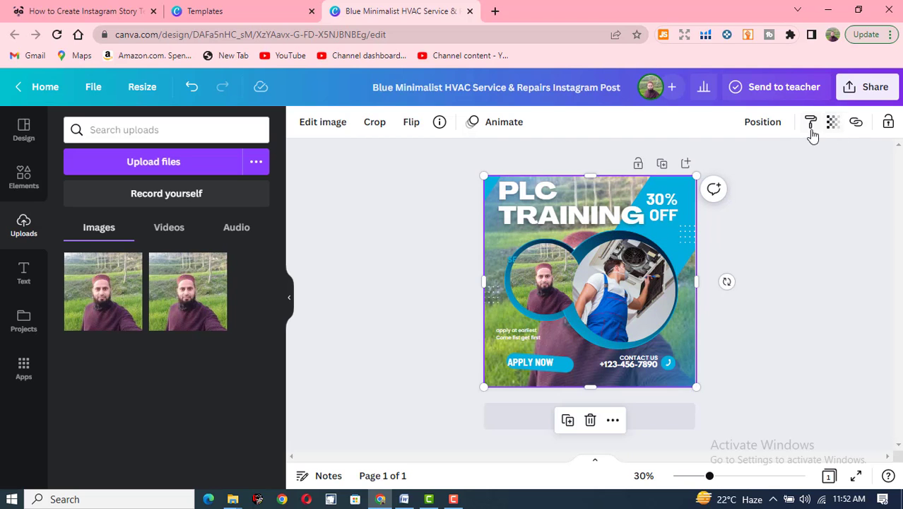
- Replace the technician photo in the larger circular frame with the full-page portrait, restoring it after a trial deletion
mouse_move(710, 481)
mouse_down()
mouse_move(699, 481)
mouse_move(738, 481)
mouse_move(720, 480)
mouse_up()
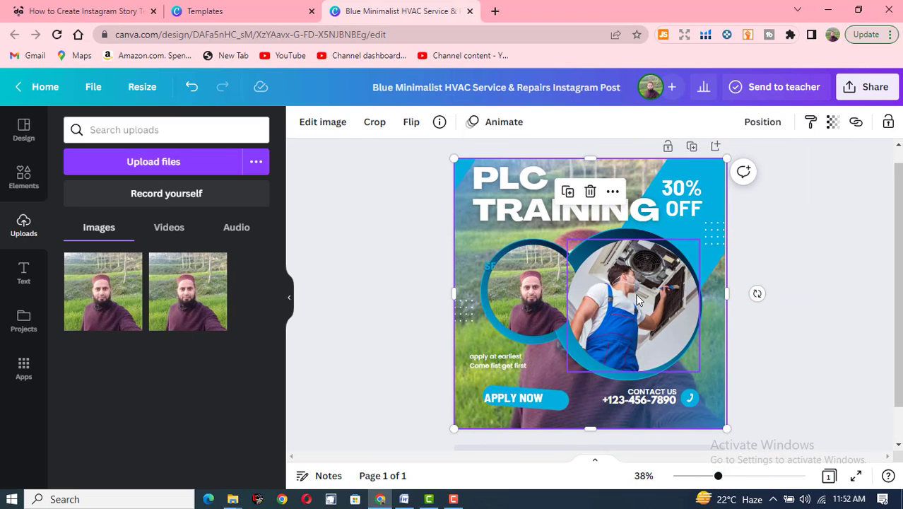
mouse_move(636, 307)
mouse_down()
mouse_move(637, 221)
mouse_move(633, 292)
mouse_up()
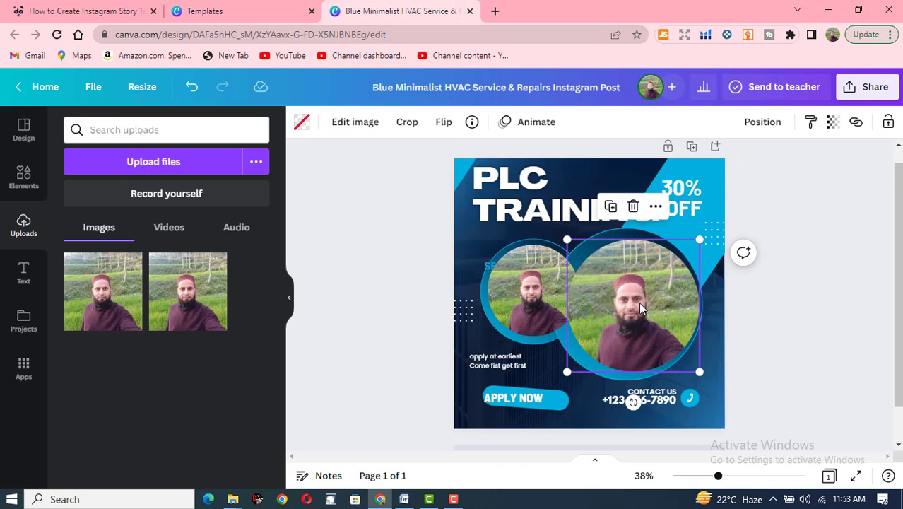
key(Delete)
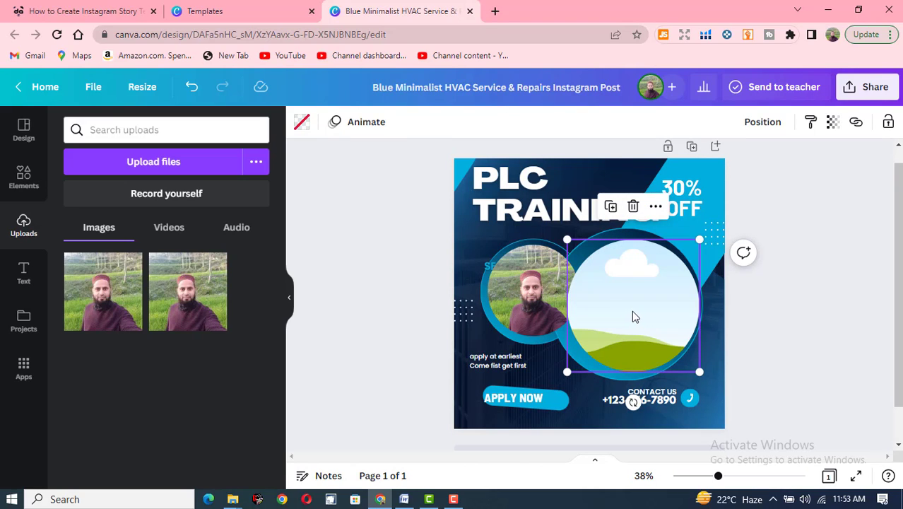
key(ctrl+z)
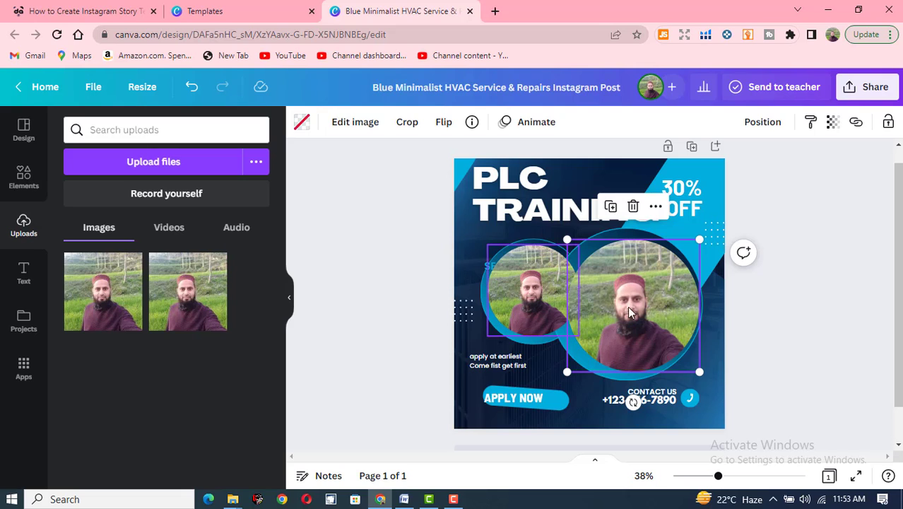
- Move the larger portrait frame and its blue ring away from the smaller circle, partly past the page's right edge
drag(614, 256, 600, 256)
click(698, 293)
drag(698, 297, 672, 305)
click(629, 301)
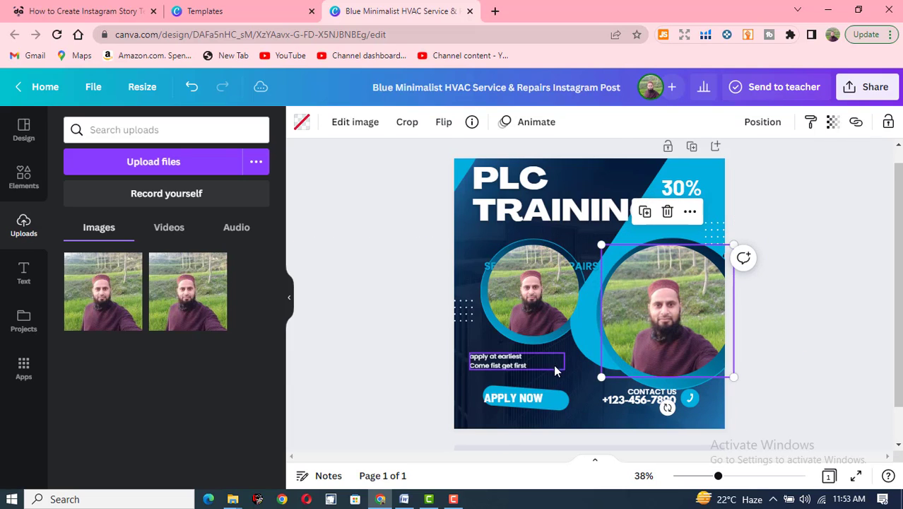
click(499, 242)
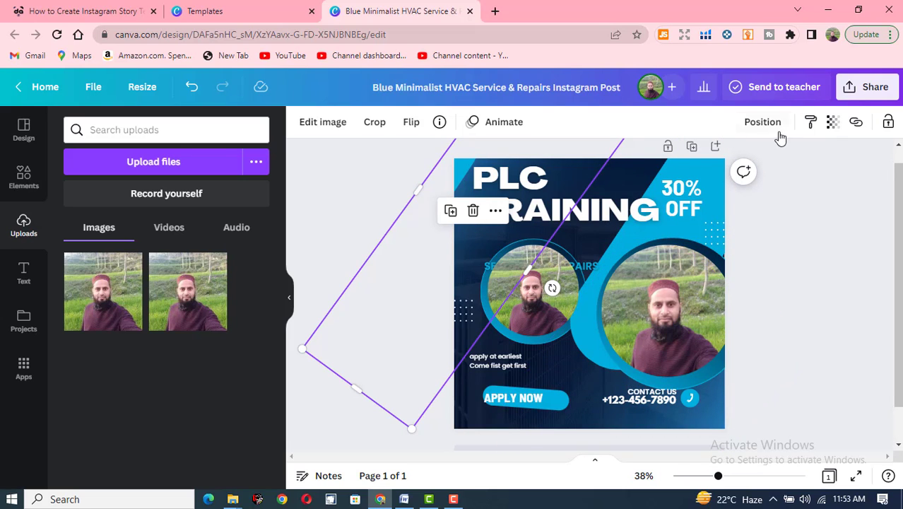
drag(118, 297, 577, 278)
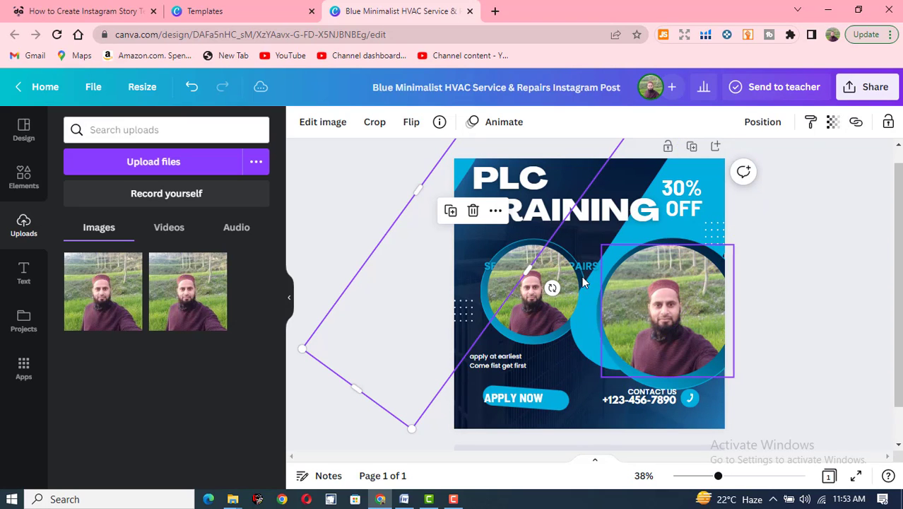
drag(745, 413, 452, 172)
drag(106, 292, 560, 303)
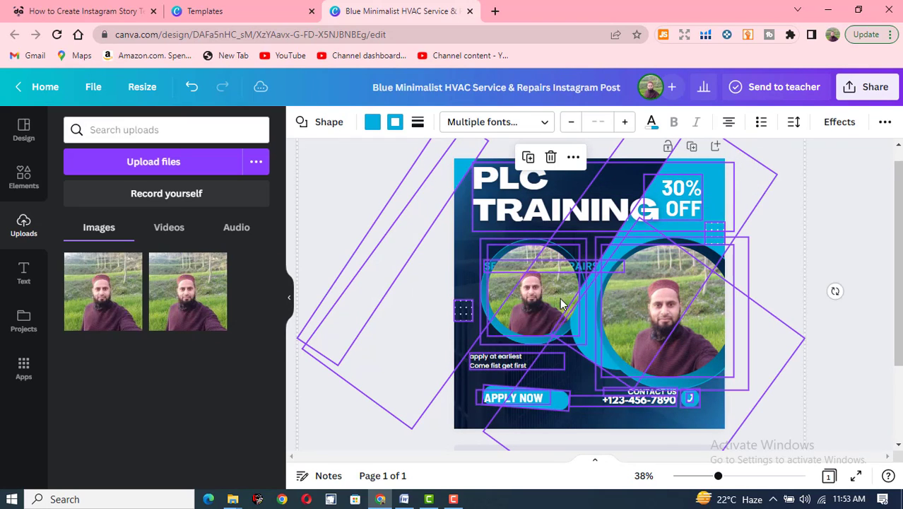
- Place another copy of the uploaded portrait on the design and enlarge it to cover nearly the whole page
drag(106, 291, 589, 347)
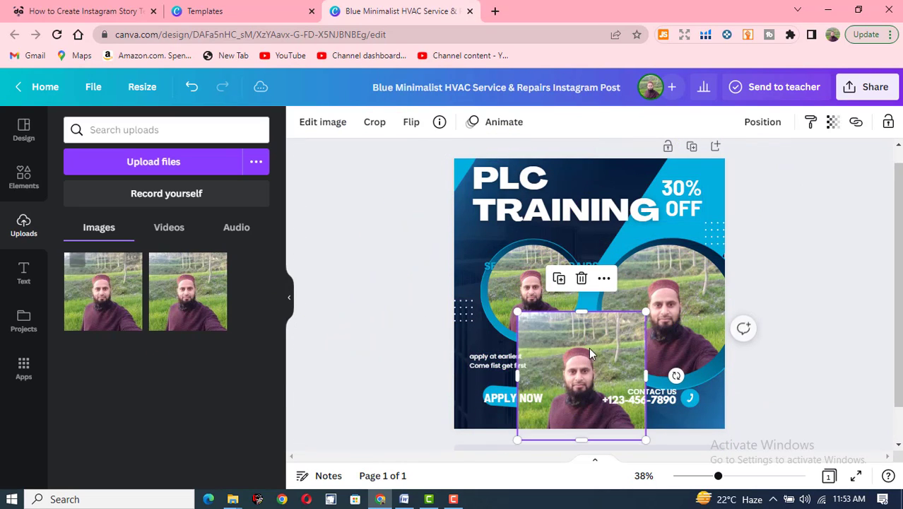
drag(646, 312, 715, 242)
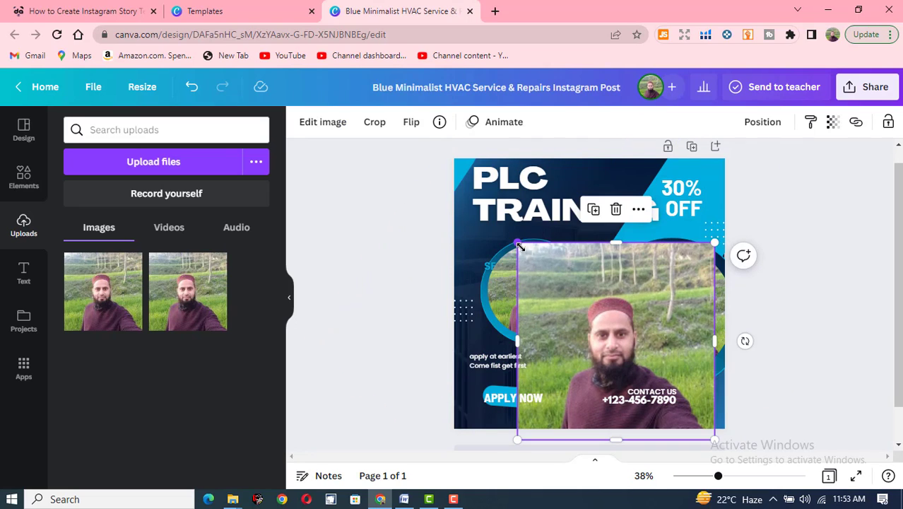
drag(518, 242, 450, 174)
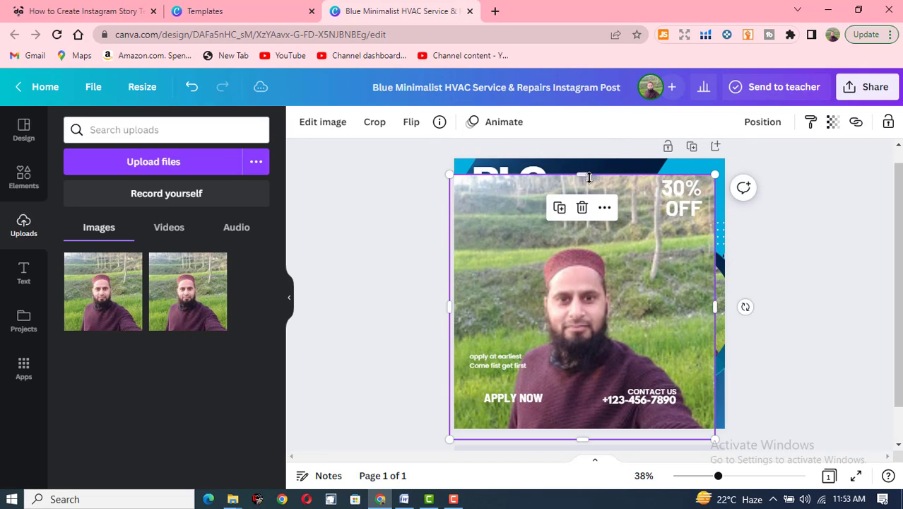
drag(584, 176, 597, 161)
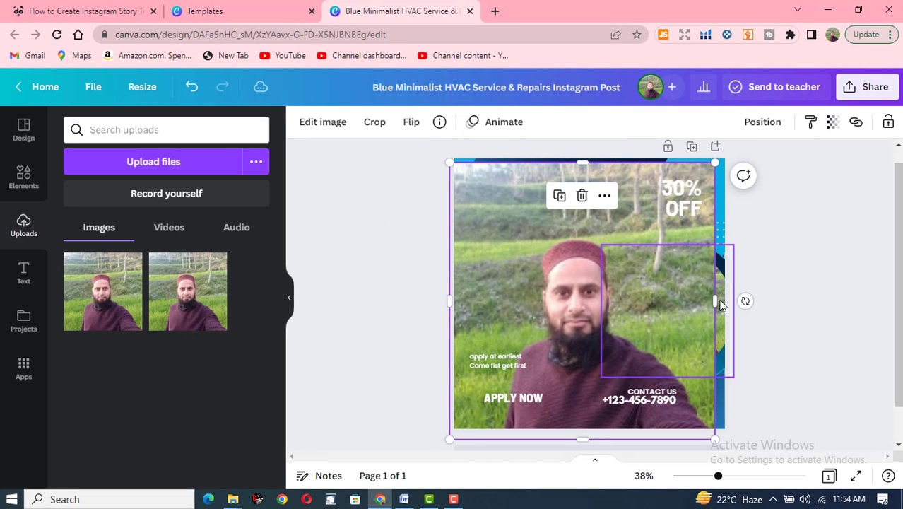
drag(716, 301, 727, 301)
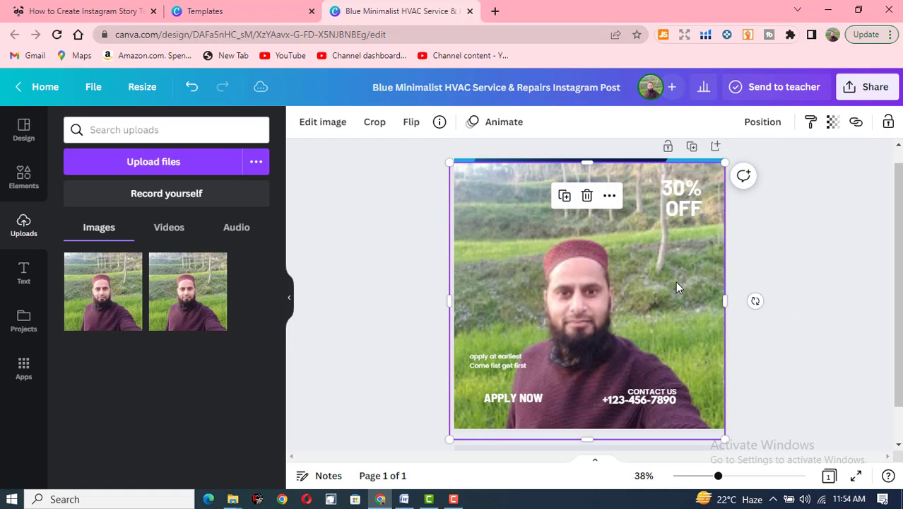
- Send the new page-sized portrait copy to the back of the layer order
right_click(676, 281)
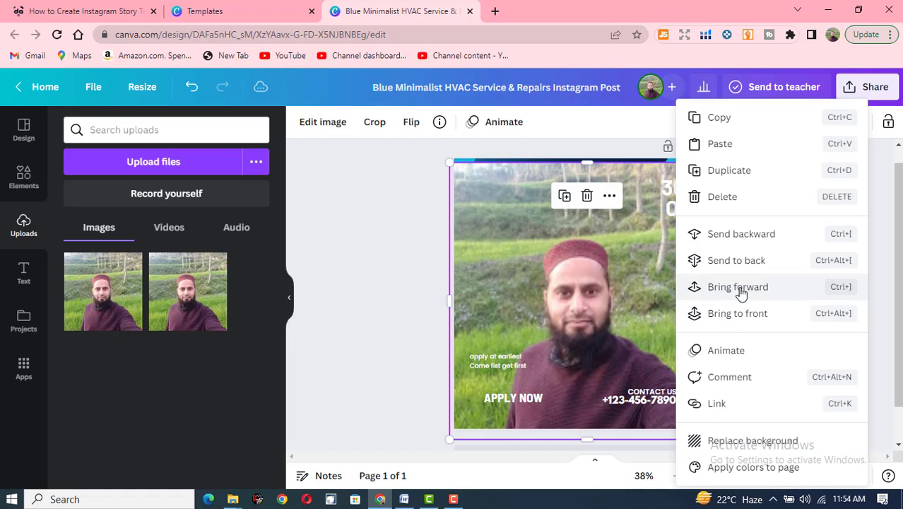
click(732, 239)
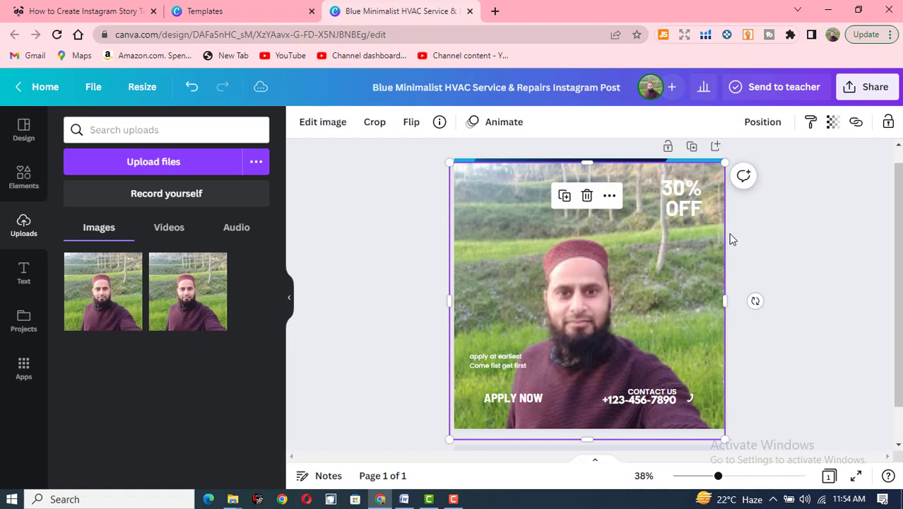
right_click(724, 301)
click(719, 263)
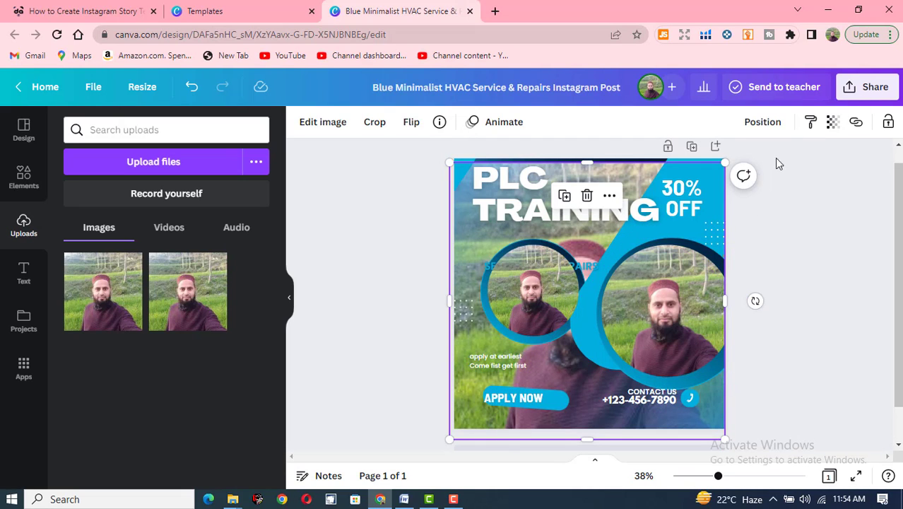
- Set the background portrait's transparency to 34 and deselect it
click(833, 126)
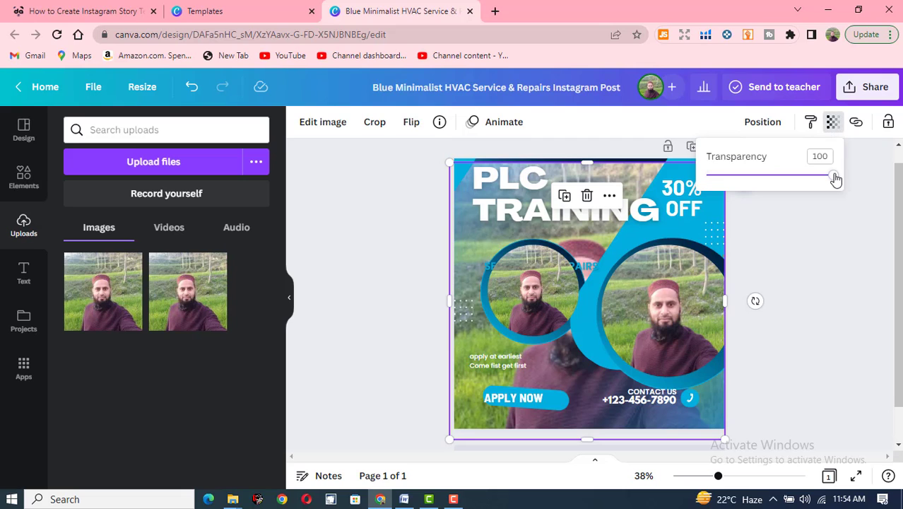
drag(832, 182, 751, 187)
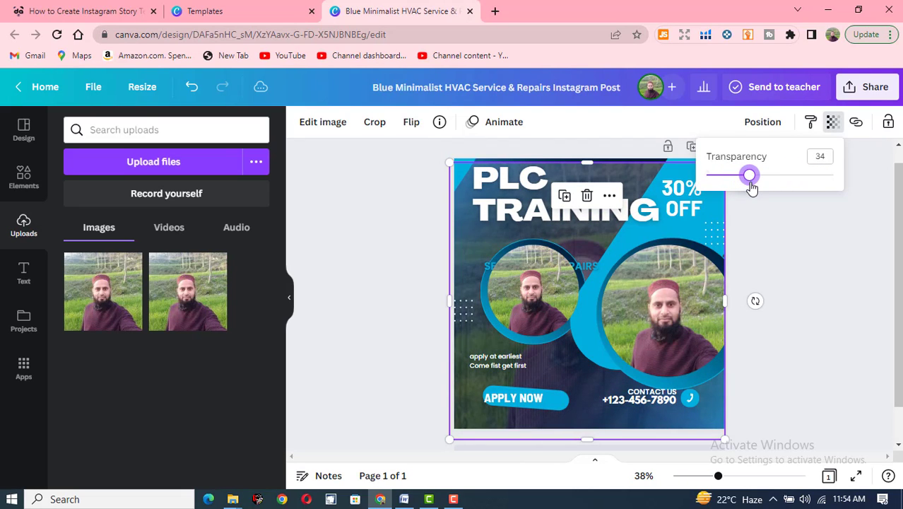
click(574, 380)
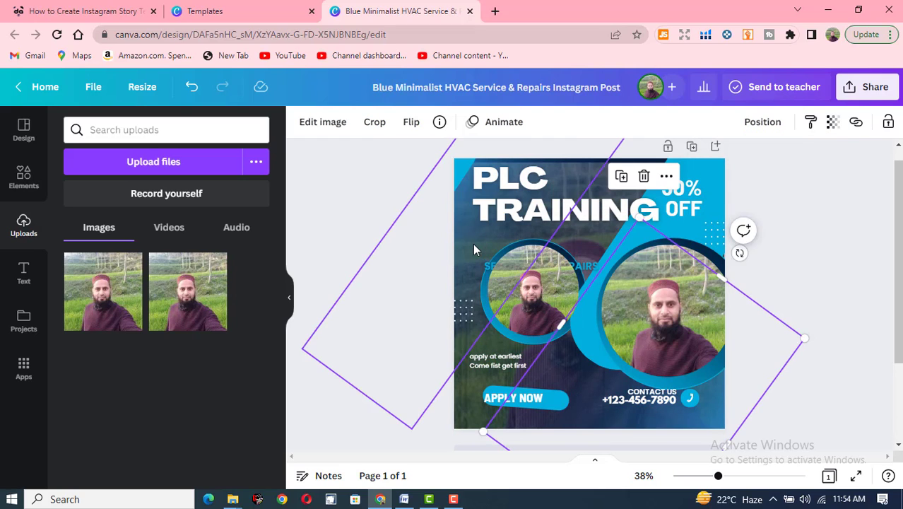
- Deselect the background portrait and review the design's sharing options, including the link access choices
click(775, 256)
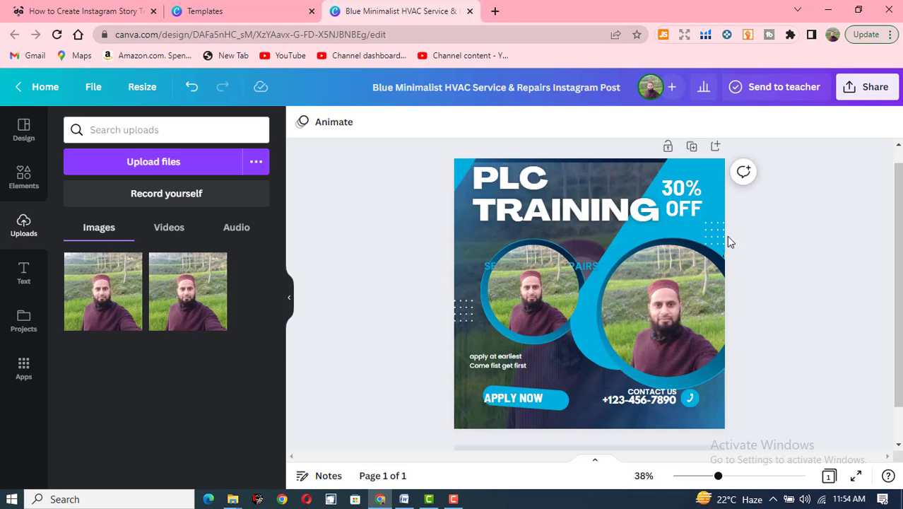
click(875, 88)
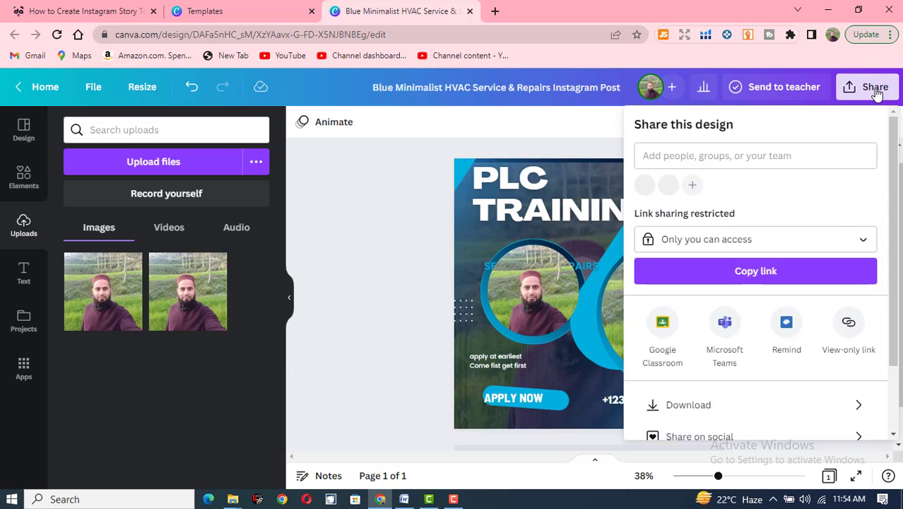
click(748, 278)
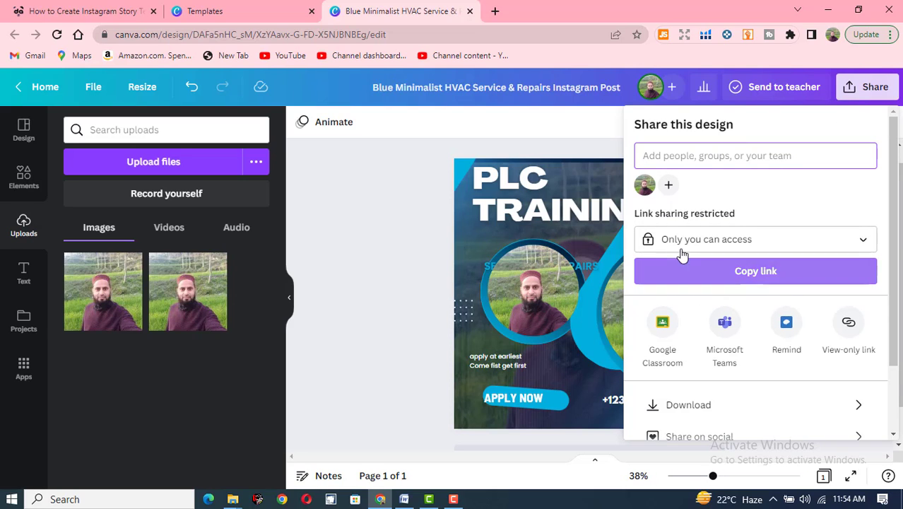
click(865, 245)
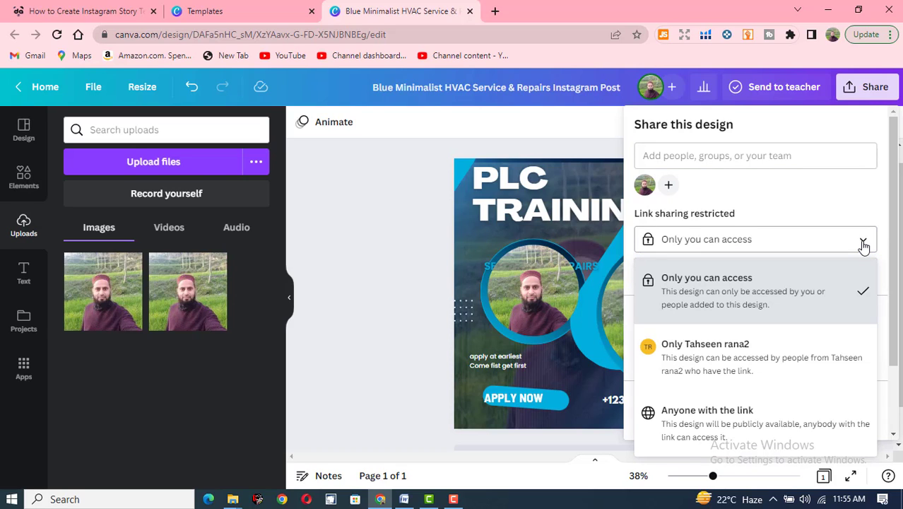
click(863, 245)
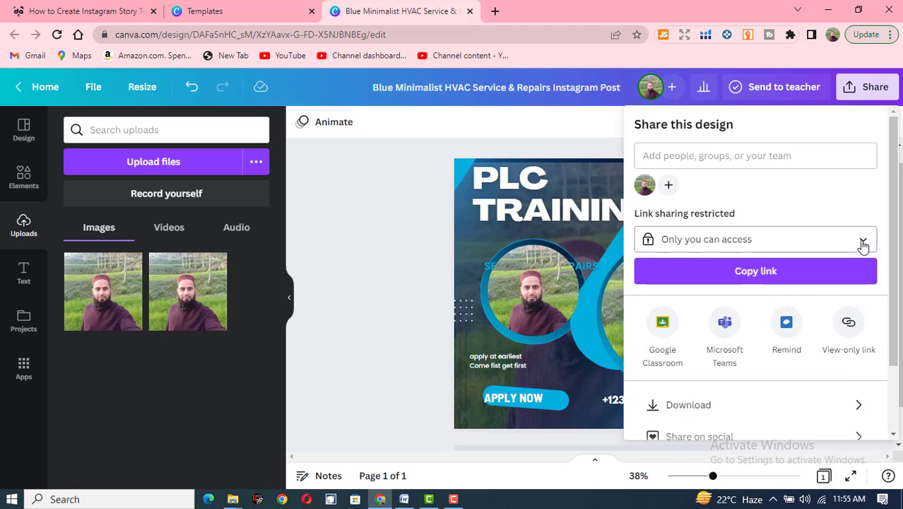
- Download the finished design as a PNG at size 1 (1,080 × 1,080 px)
scroll(739, 345, down, 1)
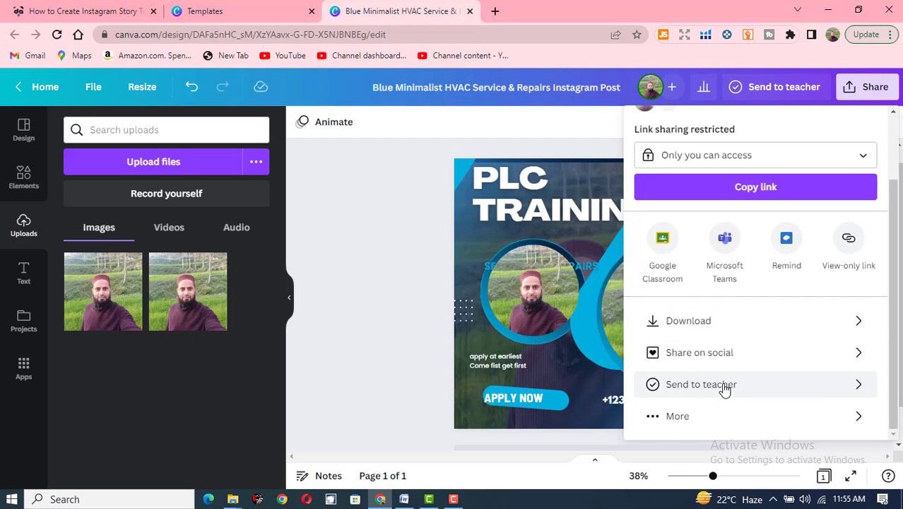
click(689, 321)
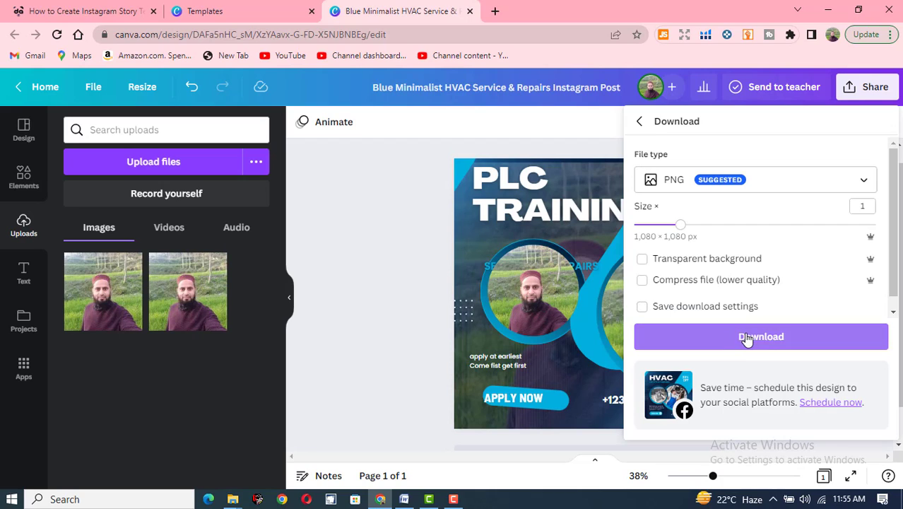
click(747, 339)
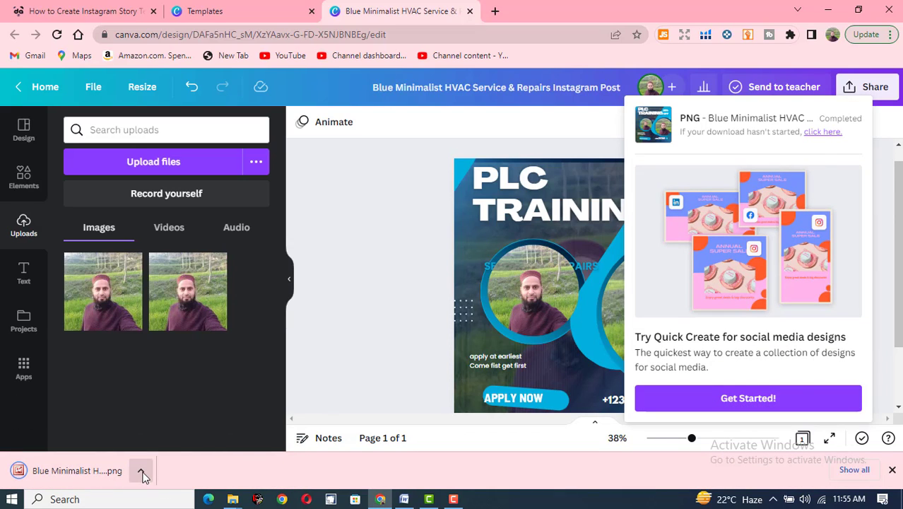
- Show the downloaded PNG in the Downloads folder and paste it onto the desktop
click(831, 10)
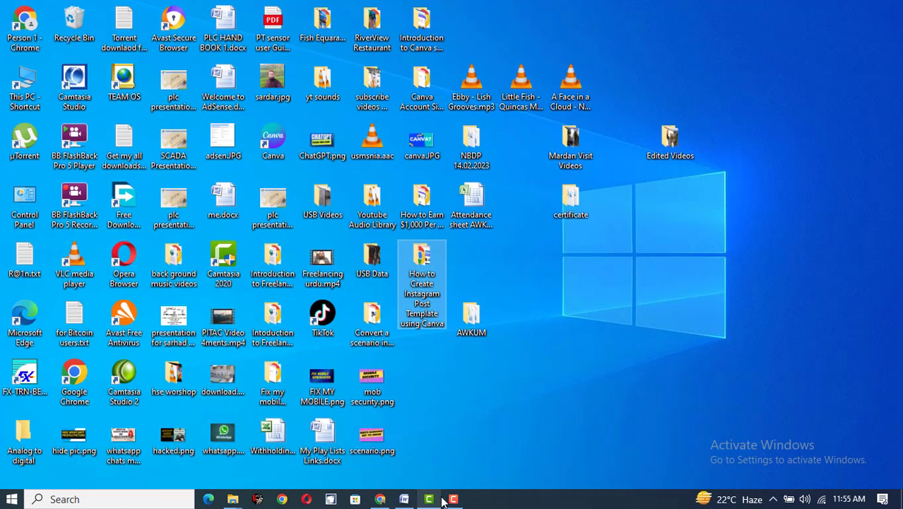
click(381, 499)
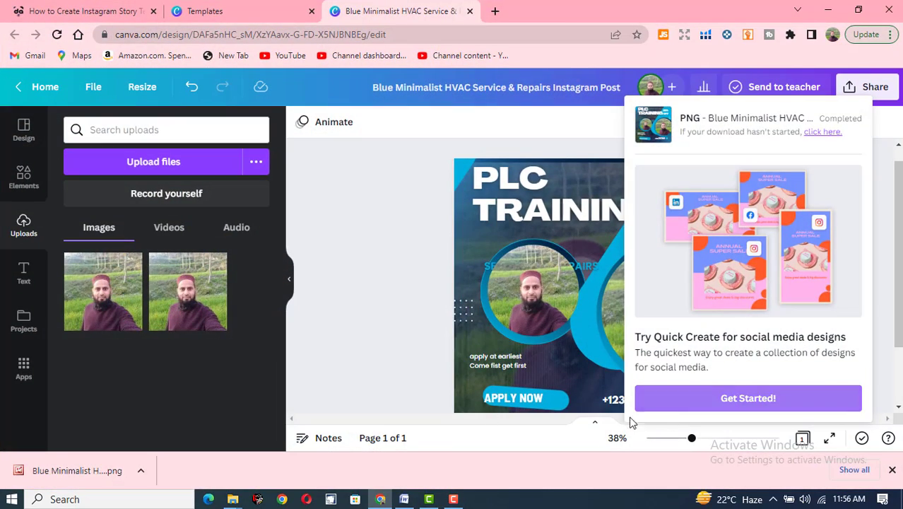
click(141, 470)
click(170, 425)
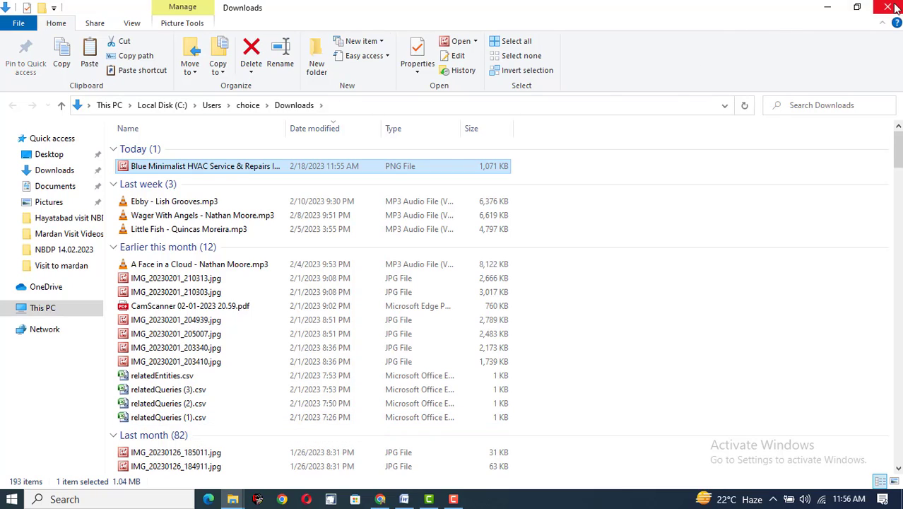
click(827, 7)
click(822, 7)
right_click(598, 225)
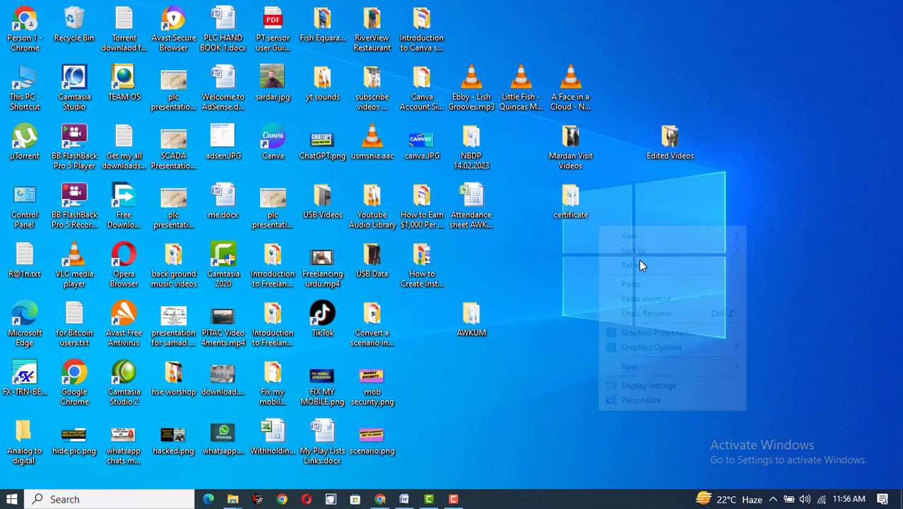
click(636, 287)
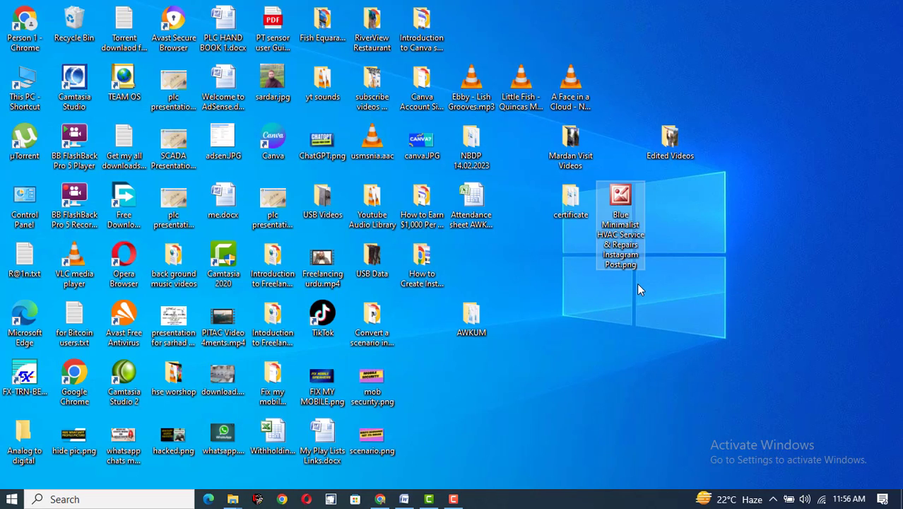
- View the pasted Blue Minimalist HVAC Service & Repairs Instagram Post.png from the desktop, and close the image viewer
double_click(616, 199)
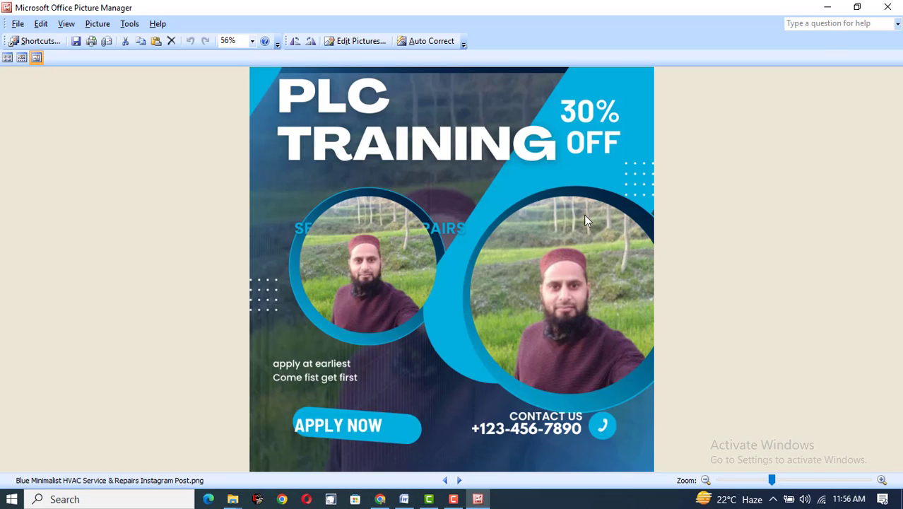
click(888, 8)
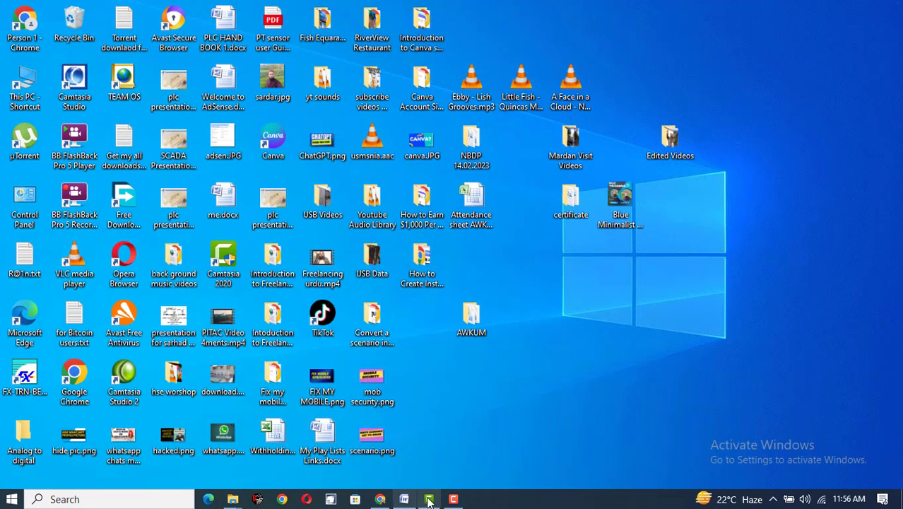
click(453, 499)
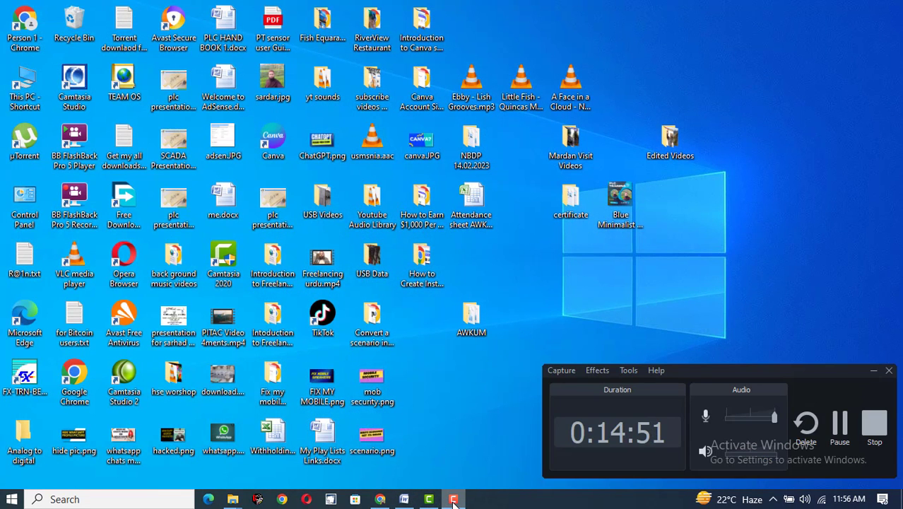
click(453, 499)
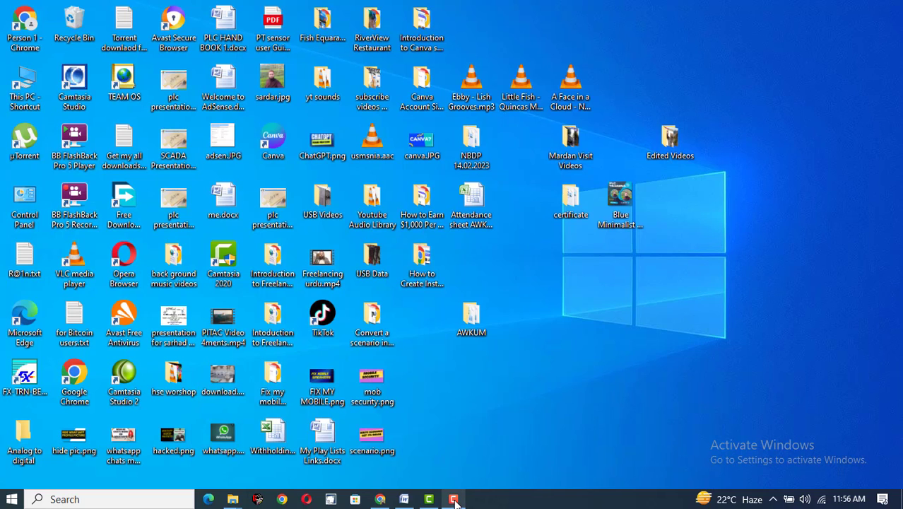
- Switch back to the Canva design in Chrome and dismiss the completed download notice
click(381, 498)
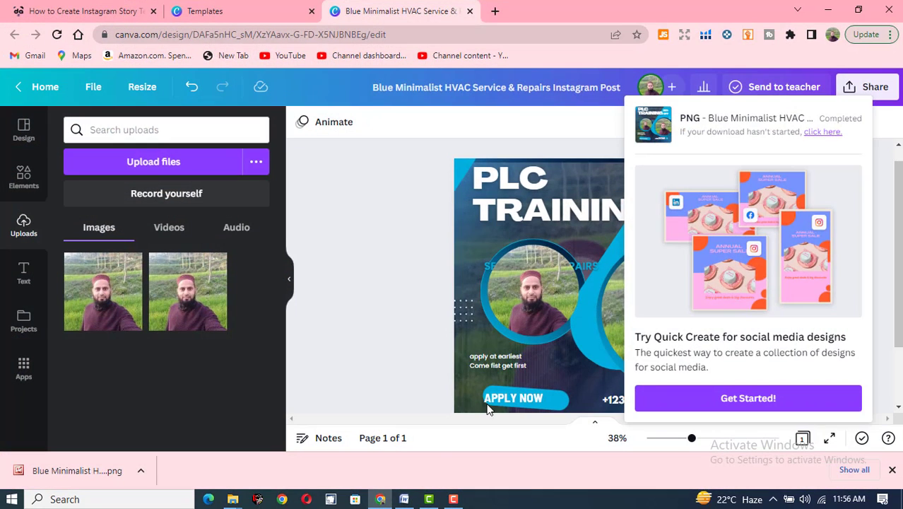
click(403, 256)
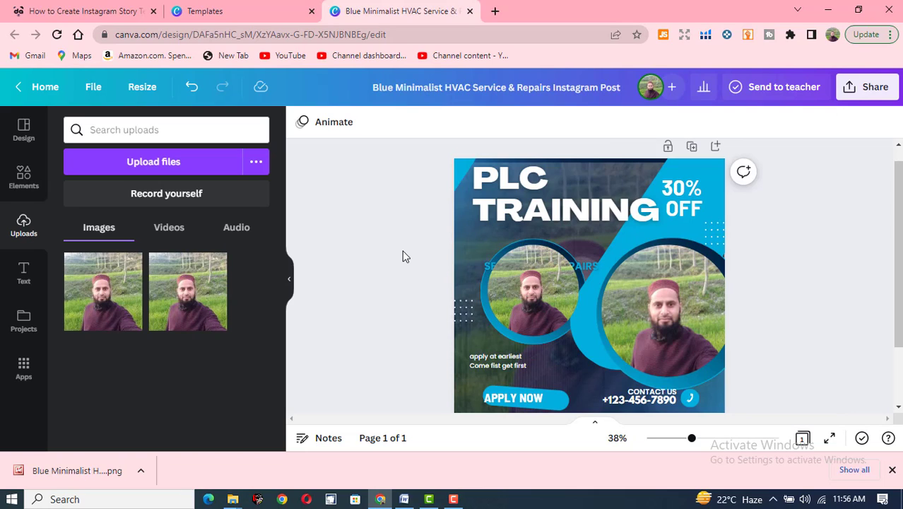